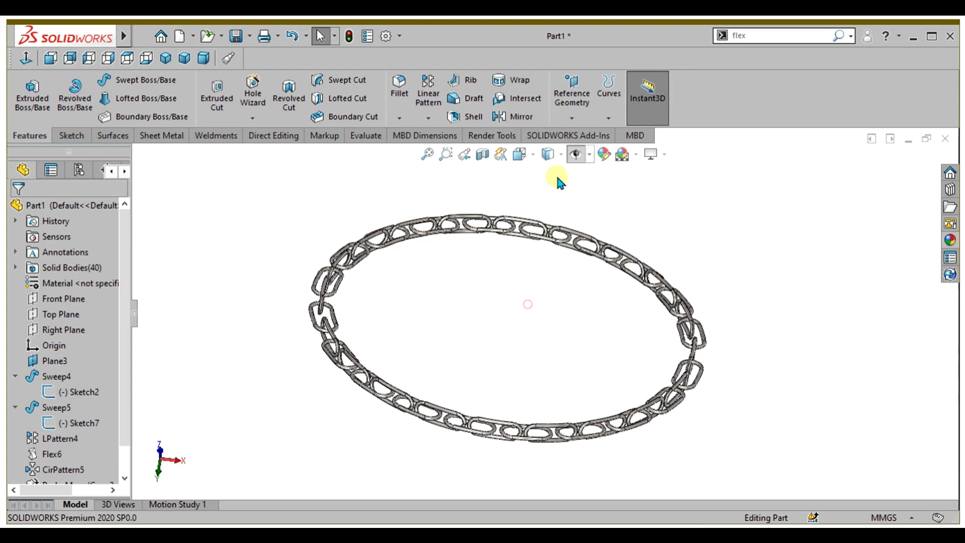
# - Examine the finished chain ring and its interlocking links up close and from several angles
pyautogui.moveTo(555, 252); pyautogui.dragTo(513, 302, button='middle')
pyautogui.scroll(-3, 505, 355)
pyautogui.moveTo(570, 391); pyautogui.dragTo(526, 389, button='middle')
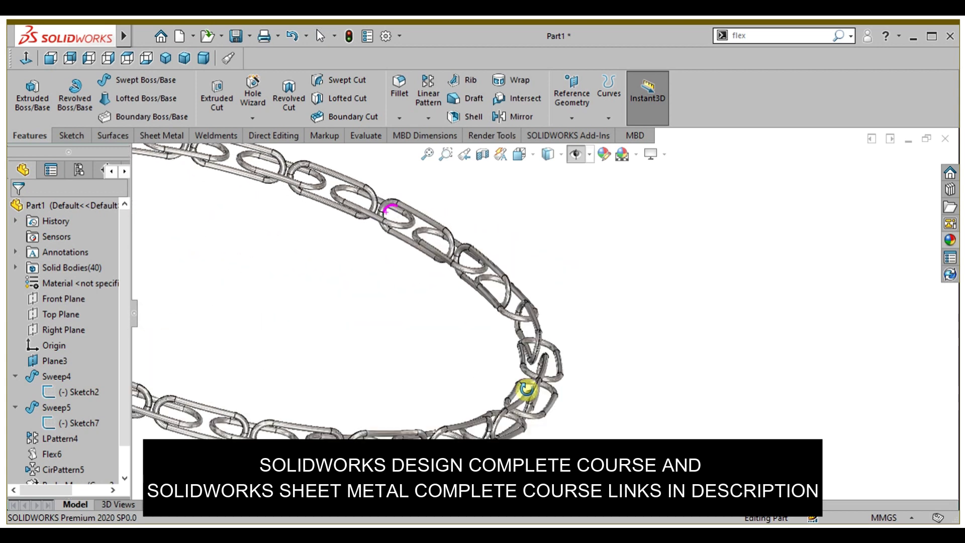
pyautogui.scroll(6, 526, 388)
pyautogui.moveTo(327, 301); pyautogui.dragTo(543, 292, button='middle')
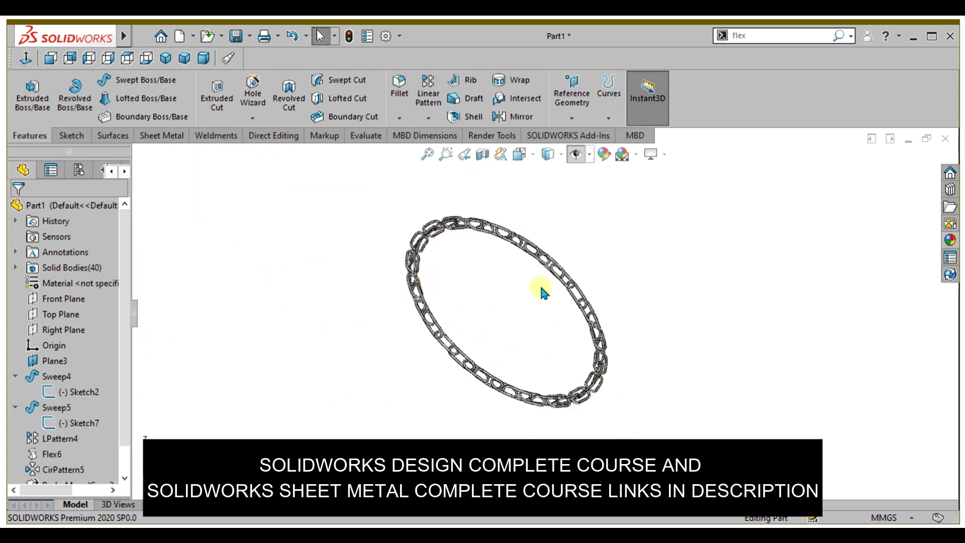
pyautogui.scroll(-3, 605, 344)
pyautogui.moveTo(593, 402)
pyautogui.mouseDown(button='middle')
pyautogui.moveTo(527, 355)
pyautogui.moveTo(573, 388)
pyautogui.moveTo(571, 367)
pyautogui.mouseUp(button='middle')
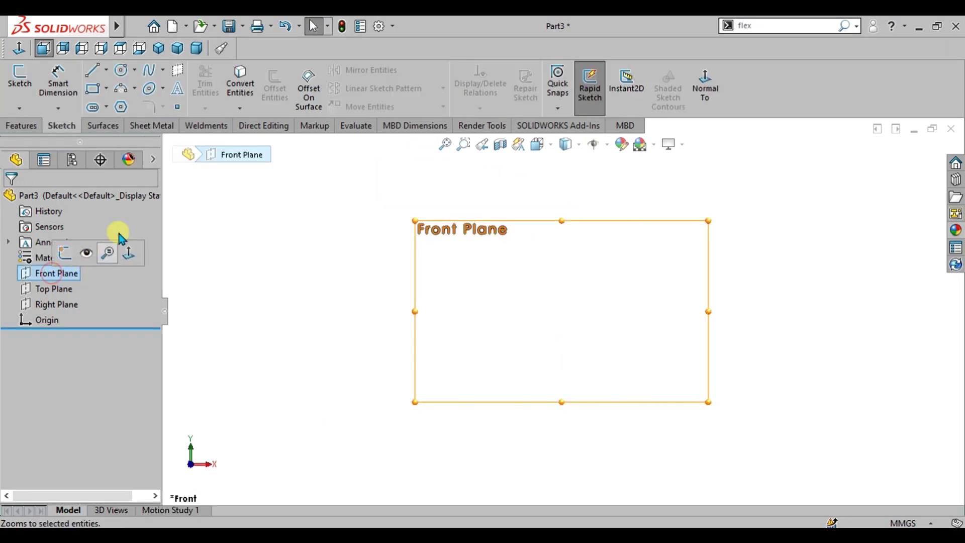
# - Sketch a horizontal centerpoint straight slot on the Front Plane, centred on the origin, about 183 mm between arc centres
pyautogui.click(19, 78)
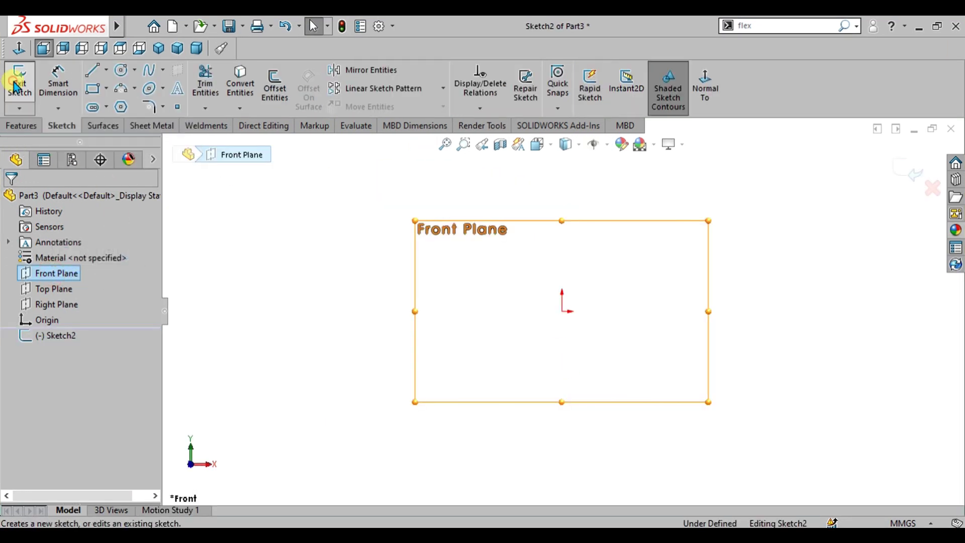
pyautogui.click(93, 107)
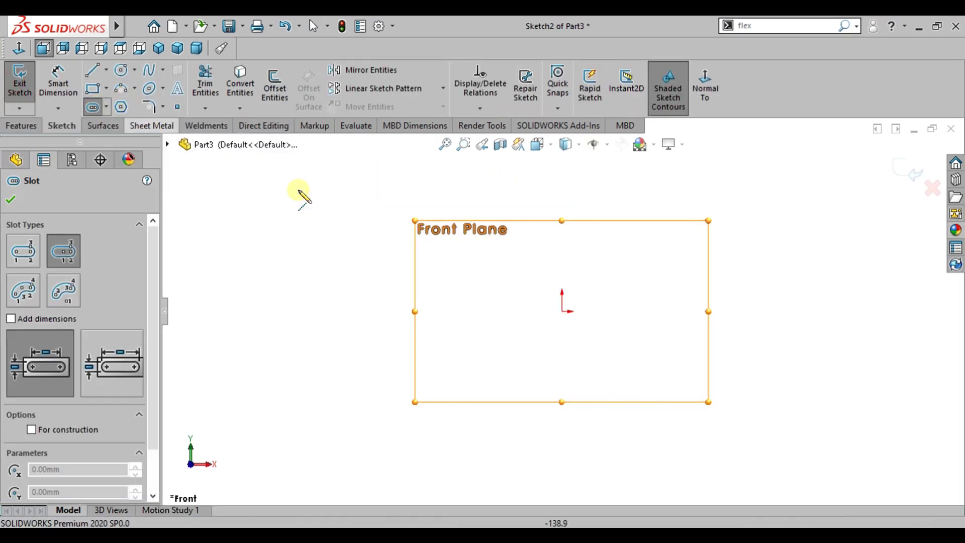
pyautogui.click(562, 312)
pyautogui.click(713, 311)
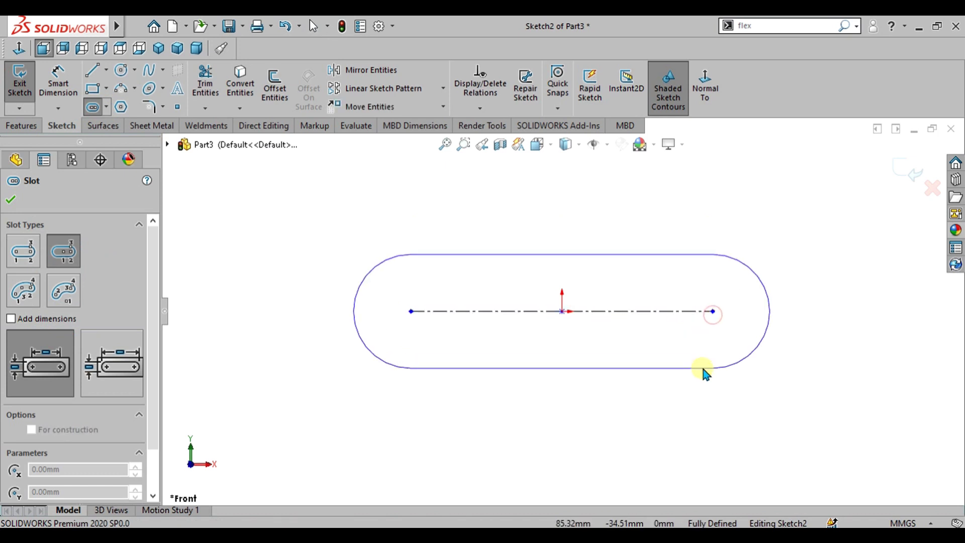
pyautogui.click(702, 367)
# - Dimension the distance between the slot's arc centres as 100 mm
pyautogui.moveTo(846, 352); pyautogui.dragTo(829, 219, button='right')
pyautogui.click(677, 311)
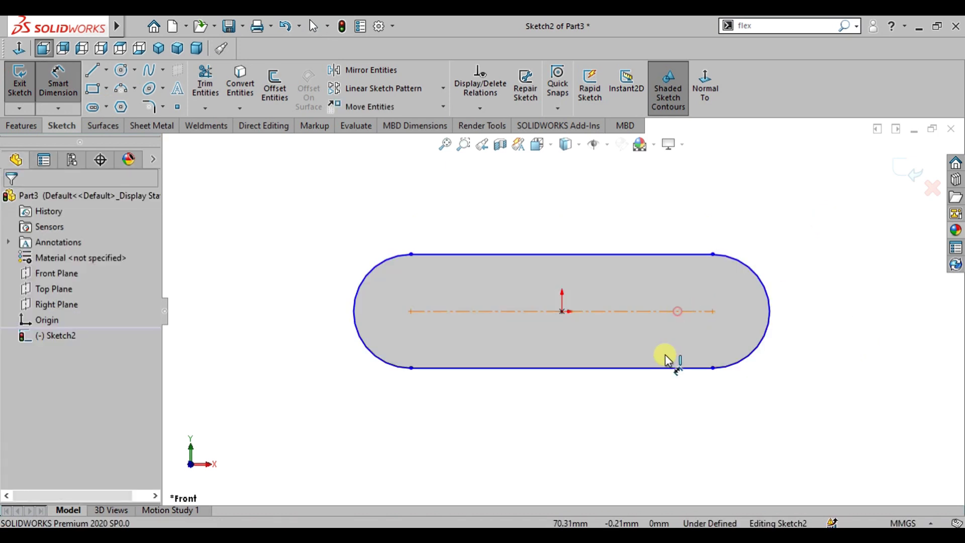
pyautogui.click(648, 405)
pyautogui.write('100')
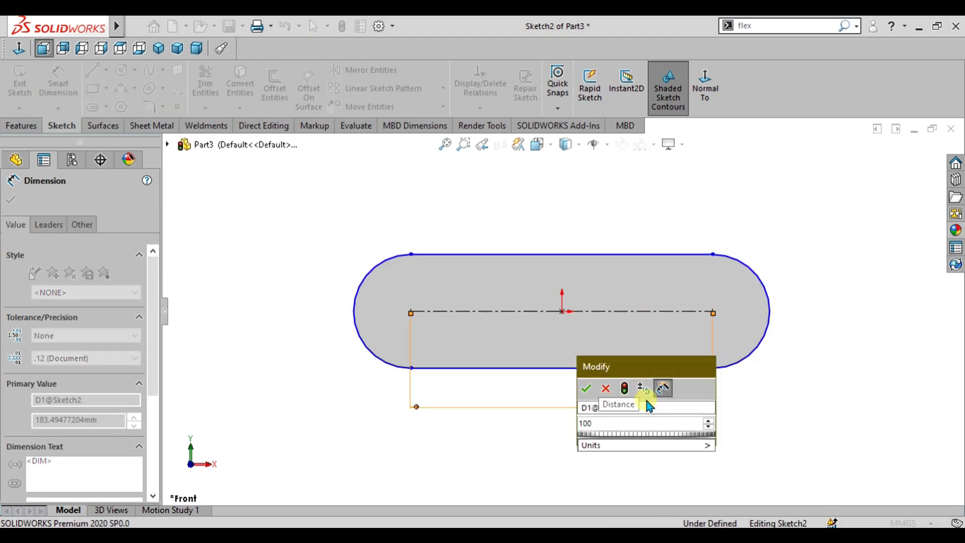
pyautogui.press('Return')
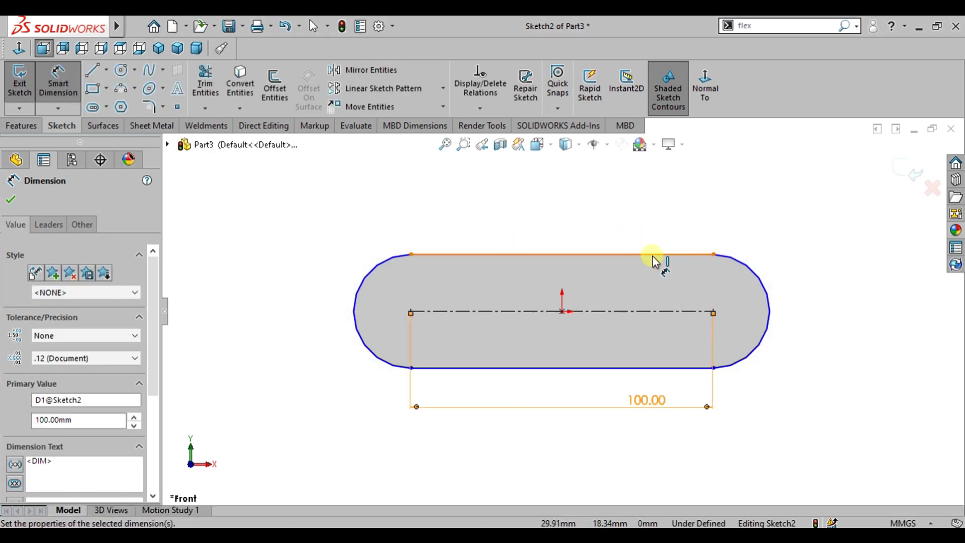
# - Dimension the width of the Front Plane slot as 50 mm and finish the sketch
pyautogui.click(640, 371)
pyautogui.click(736, 329)
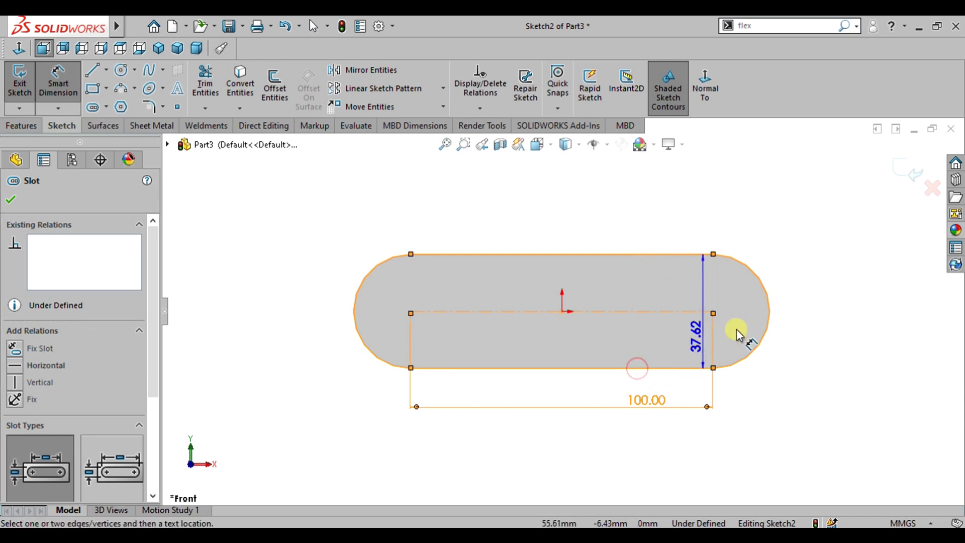
pyautogui.click(804, 320)
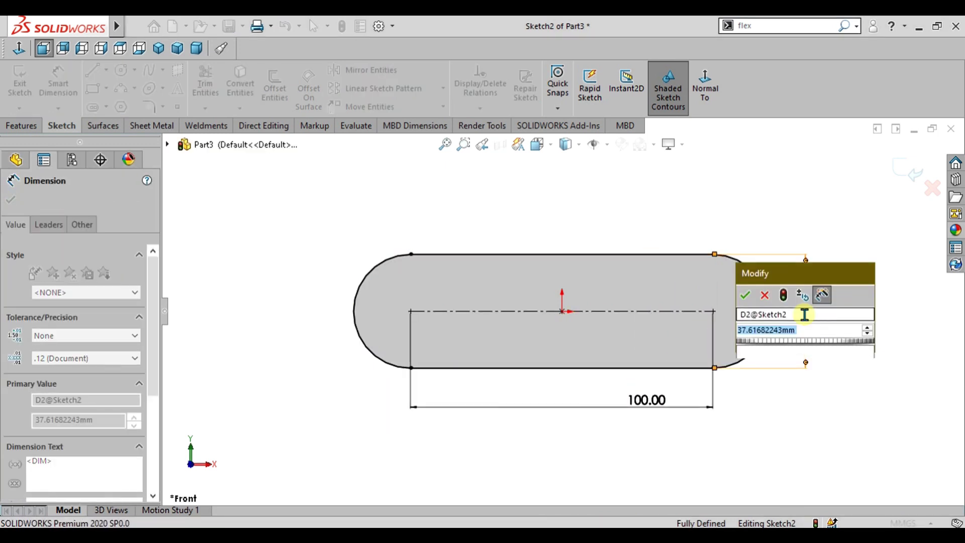
pyautogui.write('50')
pyautogui.press('Return')
pyautogui.scroll(3, 794, 323)
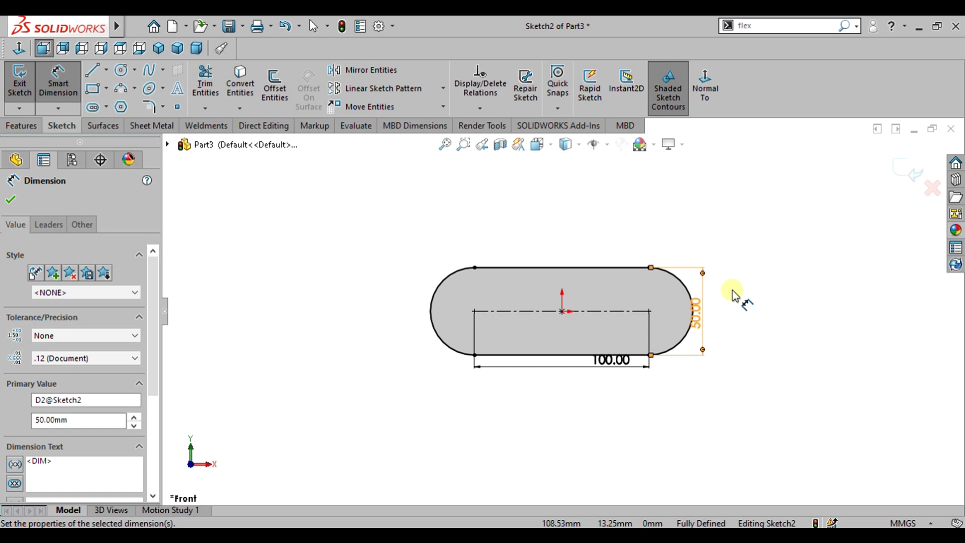
pyautogui.scroll(-2, 732, 292)
pyautogui.scroll(-1, 416, 297)
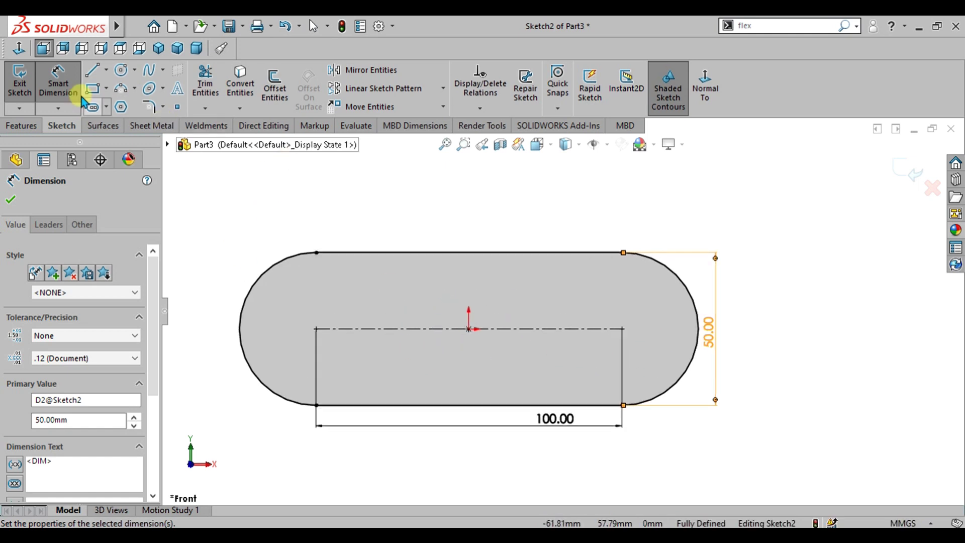
pyautogui.click(22, 84)
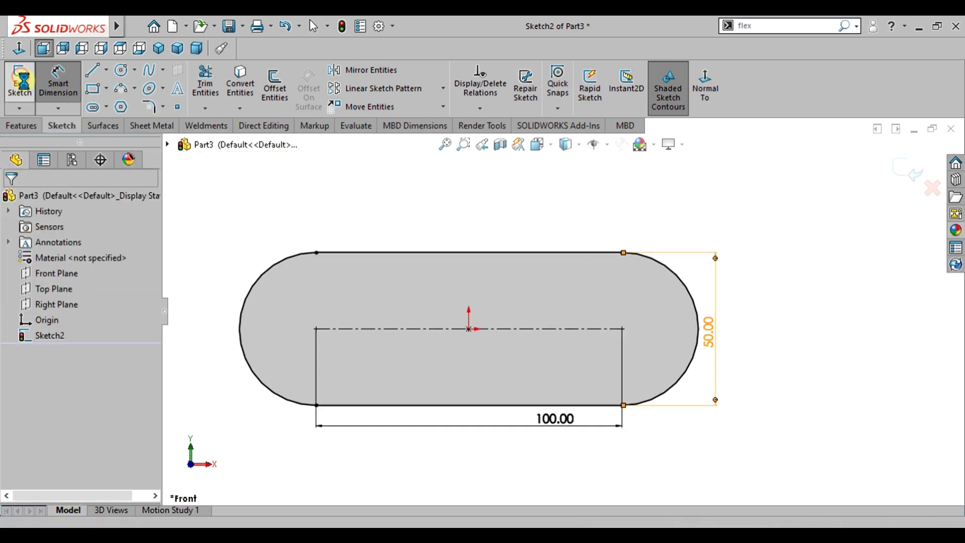
# - Sketch a straight slot on the Top Plane along the first slot's axis, about 124 mm between arc centres and 33 mm wide, extending in +X from the origin
pyautogui.click(54, 290)
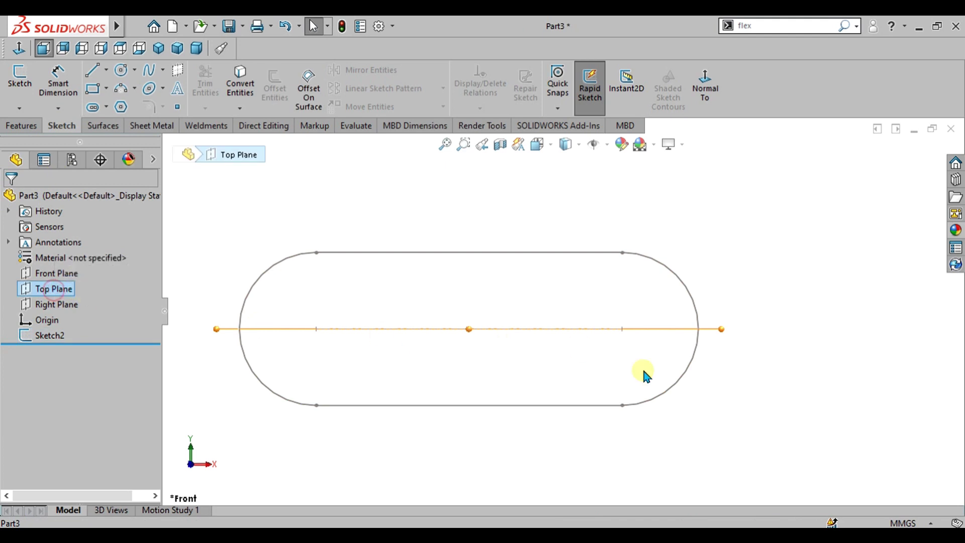
pyautogui.moveTo(661, 399)
pyautogui.mouseDown(button='middle')
pyautogui.moveTo(668, 220)
pyautogui.moveTo(717, 226)
pyautogui.moveTo(667, 278)
pyautogui.moveTo(674, 219)
pyautogui.moveTo(687, 231)
pyautogui.moveTo(673, 266)
pyautogui.mouseUp(button='middle')
pyautogui.click(18, 76)
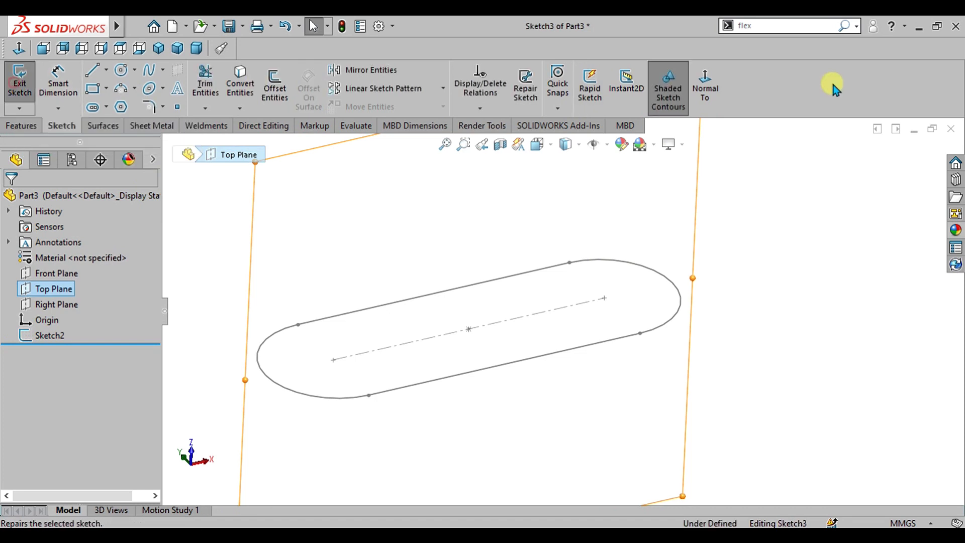
pyautogui.click(706, 85)
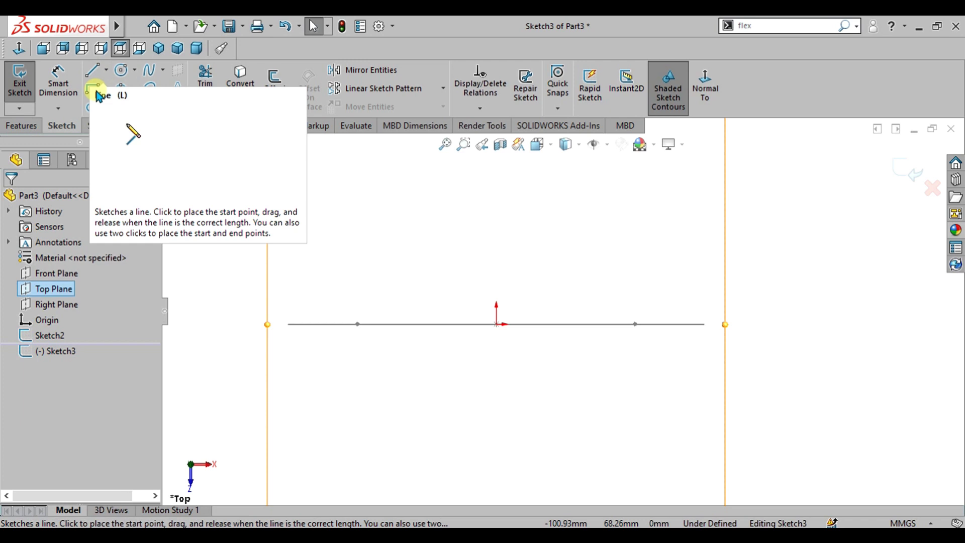
pyautogui.click(106, 106)
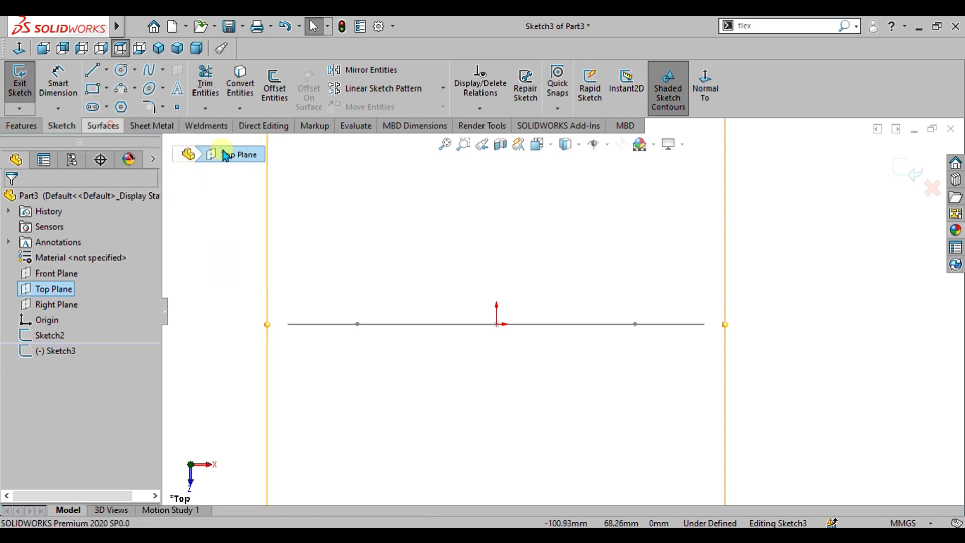
pyautogui.click(545, 324)
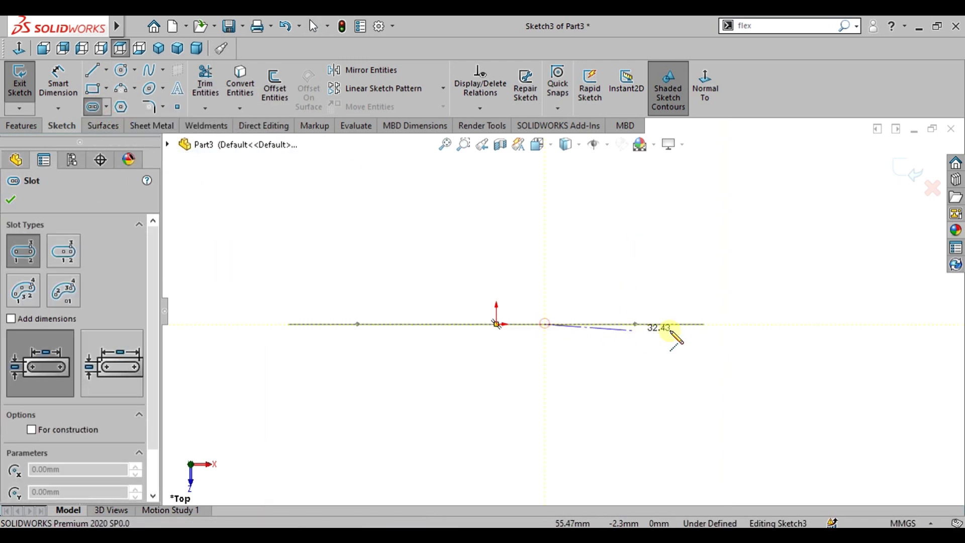
pyautogui.click(889, 324)
pyautogui.click(817, 370)
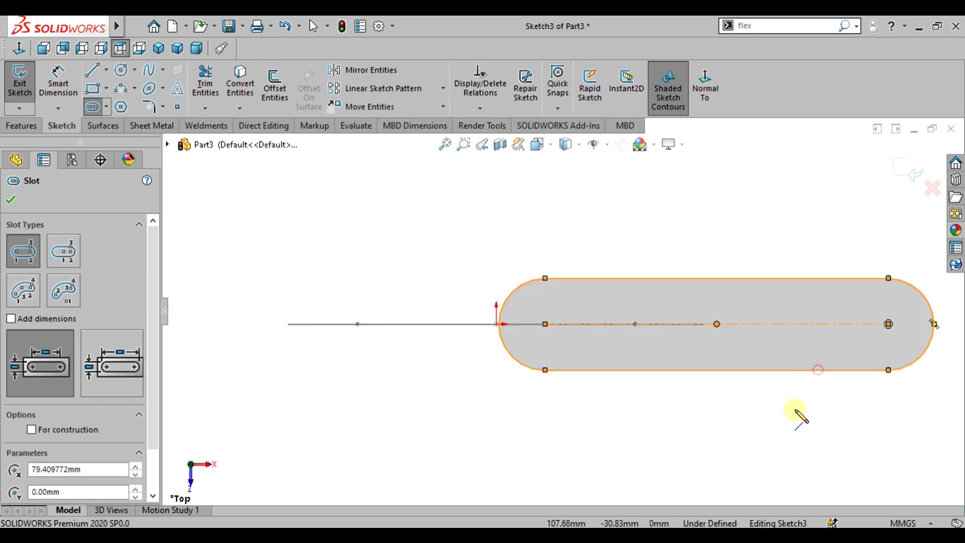
# - Dimension the centre-to-centre length of the Top Plane slot as 100 mm
pyautogui.moveTo(799, 417); pyautogui.dragTo(797, 241, button='right')
pyautogui.click(793, 324)
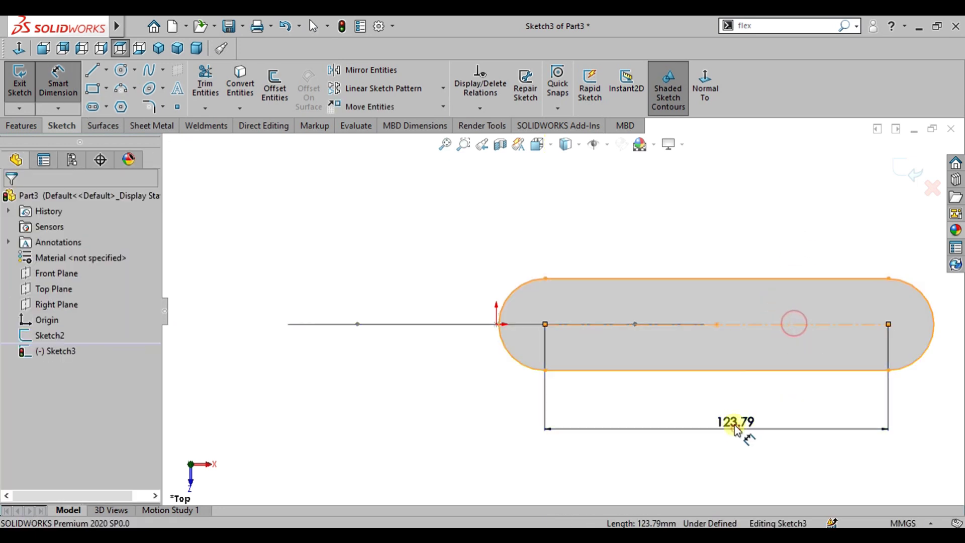
pyautogui.click(736, 430)
pyautogui.write('100')
pyautogui.press('Return')
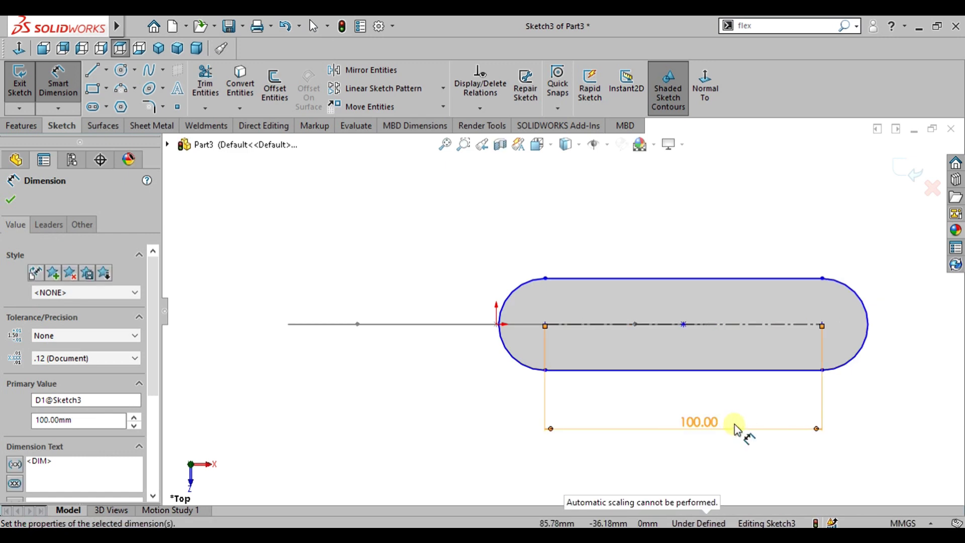
# - Dimension the width of the Top Plane slot as 50 mm and finish the sketch
pyautogui.click(738, 279)
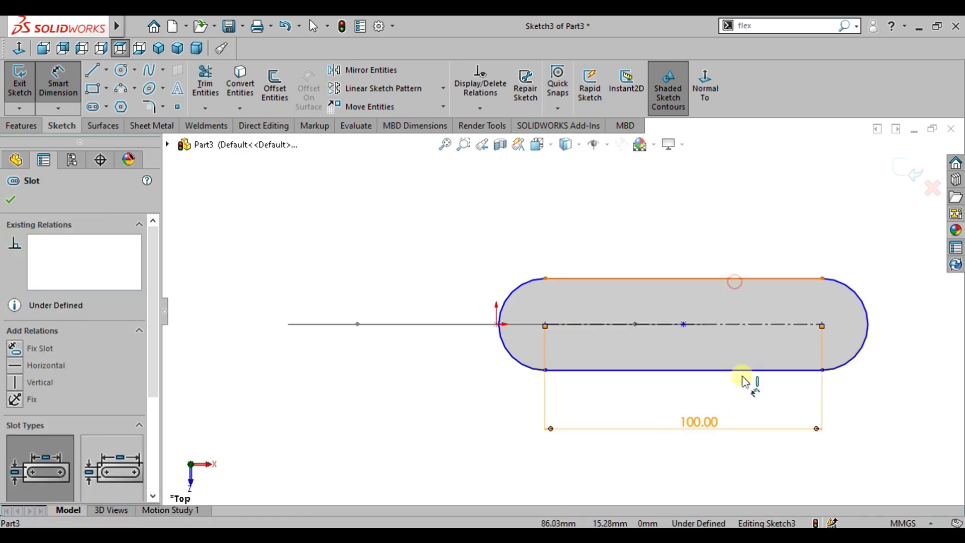
pyautogui.click(804, 369)
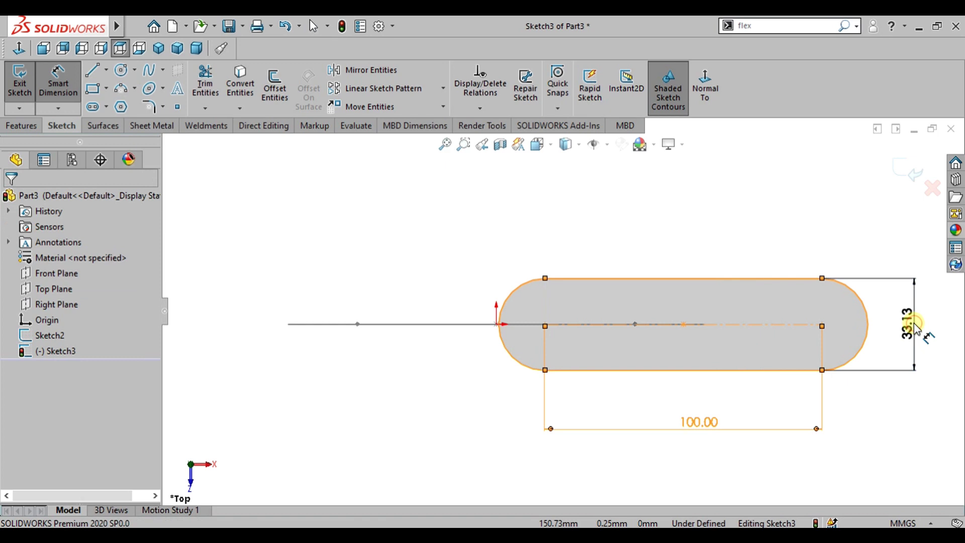
pyautogui.click(912, 326)
pyautogui.press('Escape')
pyautogui.scroll(1, 614, 305)
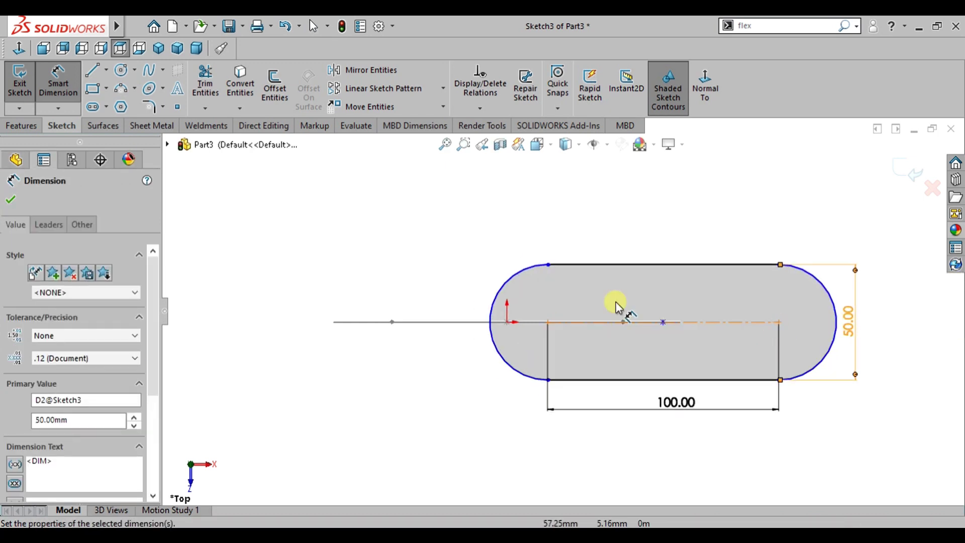
pyautogui.moveTo(604, 294)
pyautogui.mouseDown(button='middle')
pyautogui.moveTo(607, 335)
pyautogui.moveTo(653, 425)
pyautogui.moveTo(661, 388)
pyautogui.moveTo(586, 338)
pyautogui.moveTo(566, 254)
pyautogui.moveTo(637, 247)
pyautogui.moveTo(585, 270)
pyautogui.moveTo(644, 359)
pyautogui.moveTo(673, 285)
pyautogui.moveTo(652, 270)
pyautogui.mouseUp(button='middle')
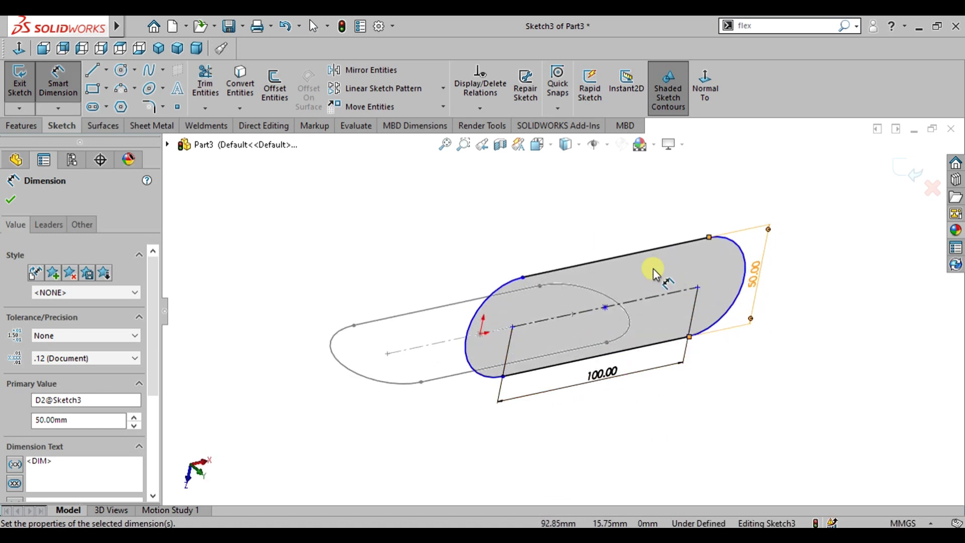
pyautogui.click(24, 78)
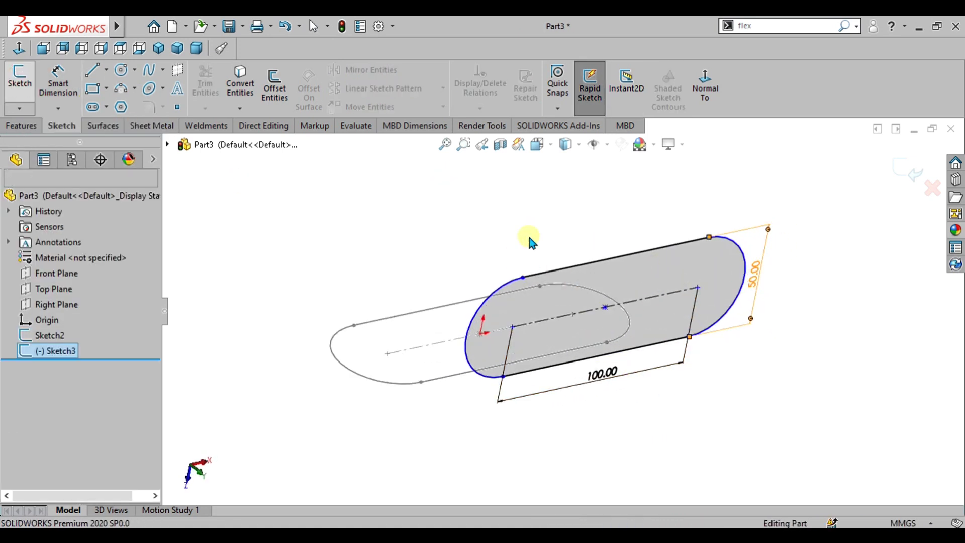
pyautogui.click(317, 228)
# - Create a swept boss with a 10 mm circular profile along the Top Plane slot sketch
pyautogui.click(19, 127)
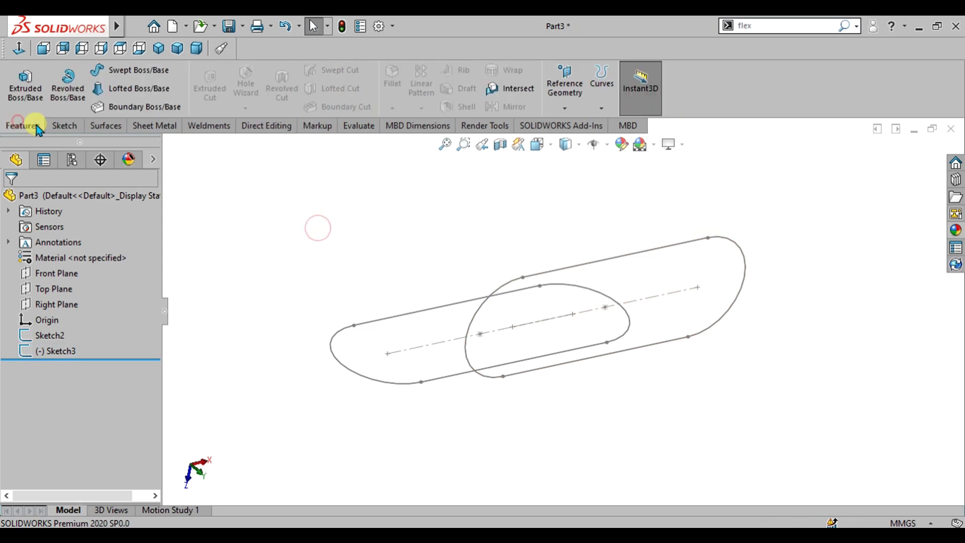
pyautogui.click(133, 74)
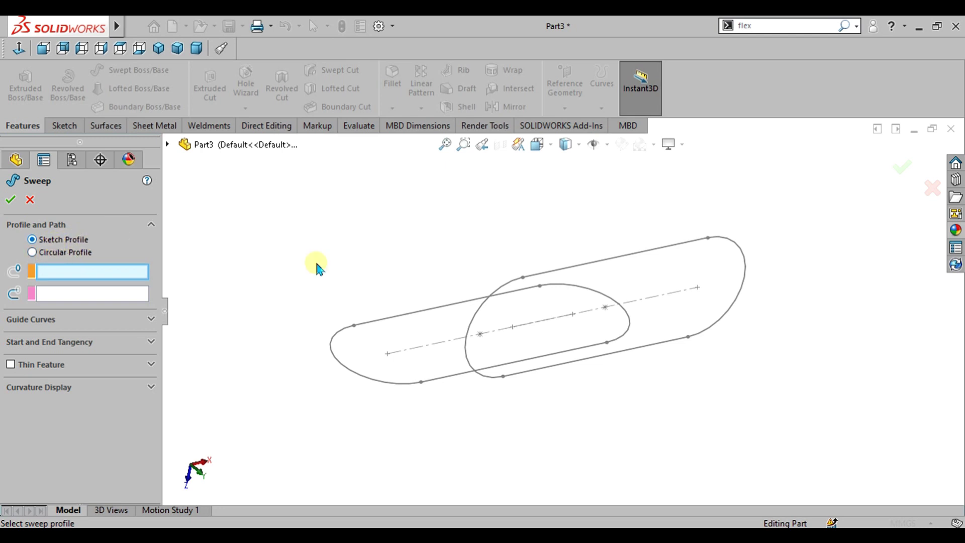
pyautogui.scroll(-3, 519, 279)
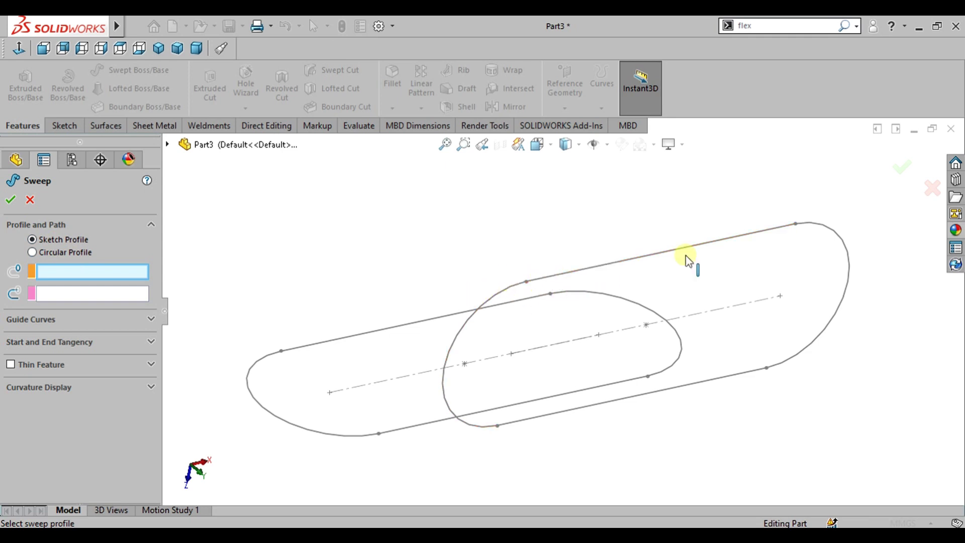
pyautogui.click(46, 253)
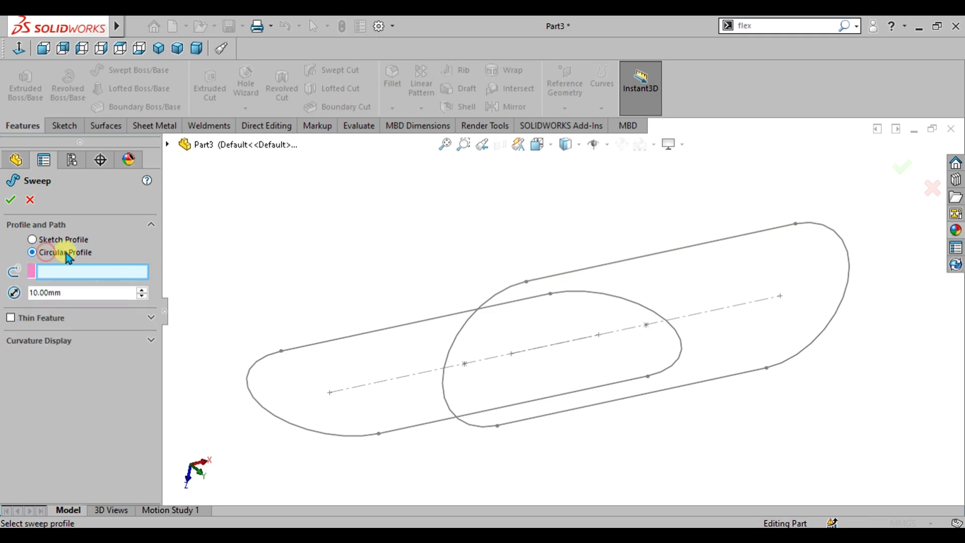
pyautogui.click(589, 271)
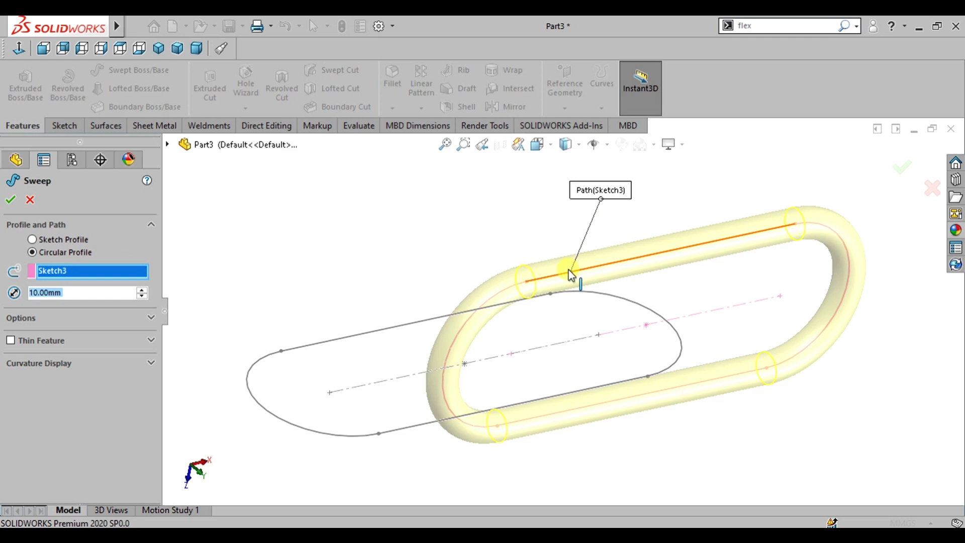
pyautogui.scroll(-4, 571, 276)
pyautogui.scroll(4, 598, 314)
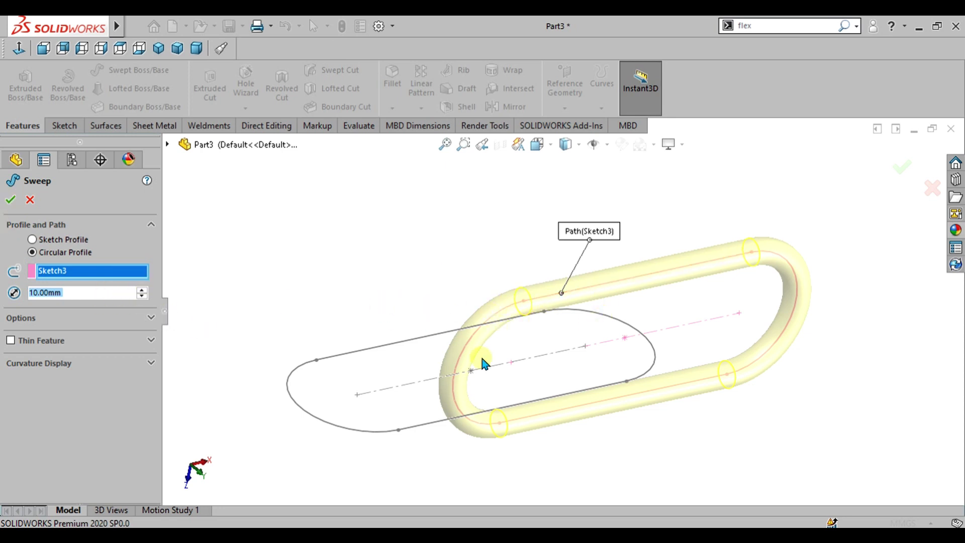
pyautogui.click(13, 202)
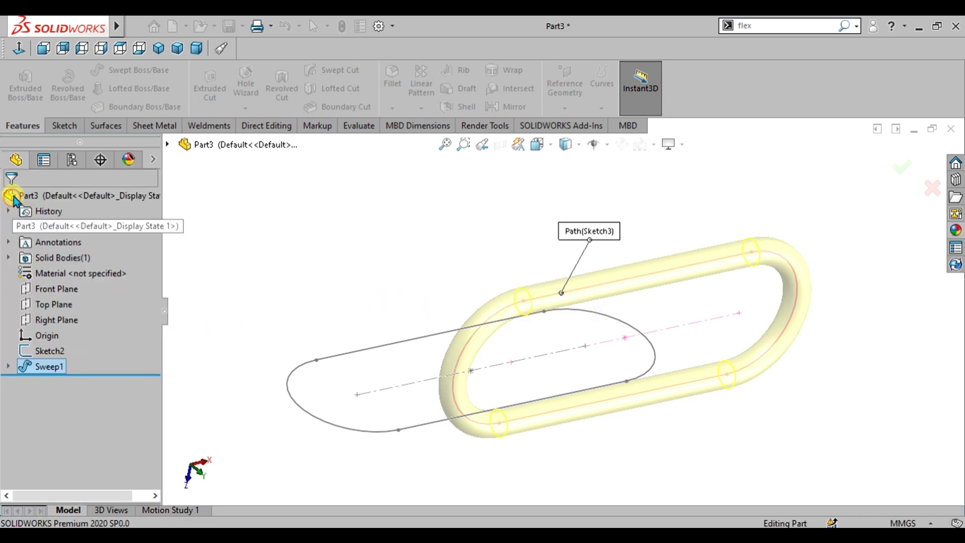
pyautogui.moveTo(405, 308)
pyautogui.mouseDown(button='middle')
pyautogui.moveTo(399, 366)
pyautogui.moveTo(428, 205)
pyautogui.moveTo(383, 233)
pyautogui.moveTo(509, 383)
pyautogui.mouseUp(button='middle')
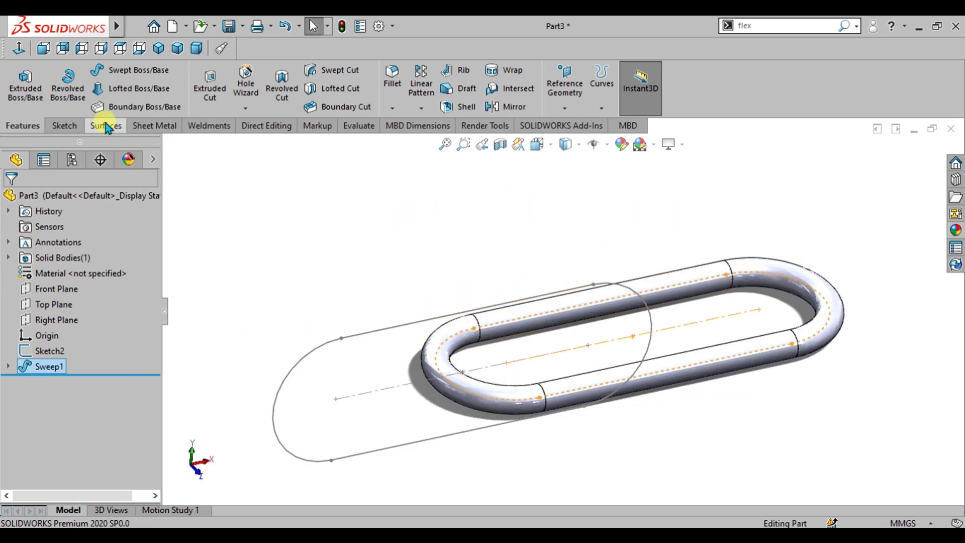
# - Create a swept boss with a 10 mm circular profile along the remaining slot sketch, Sketch2
pyautogui.click(120, 70)
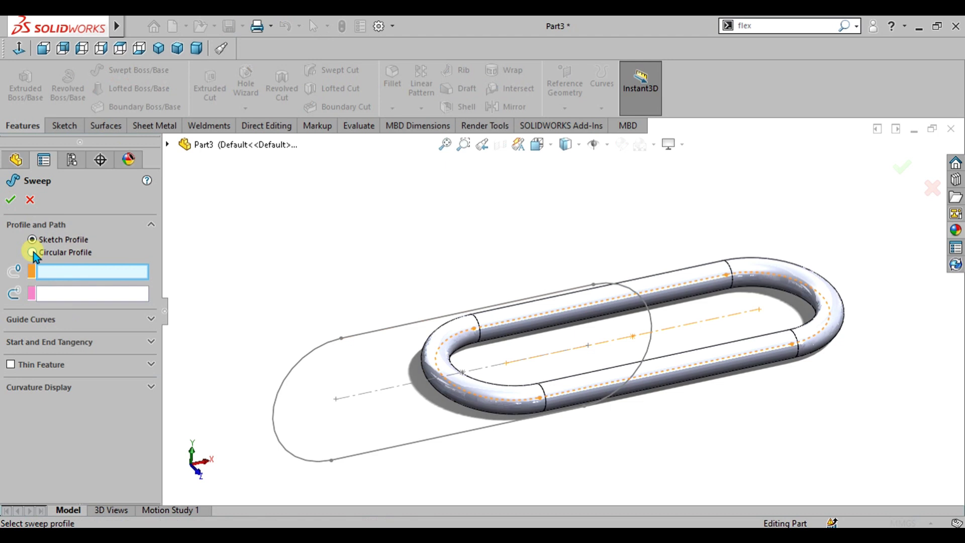
pyautogui.click(33, 252)
pyautogui.click(366, 331)
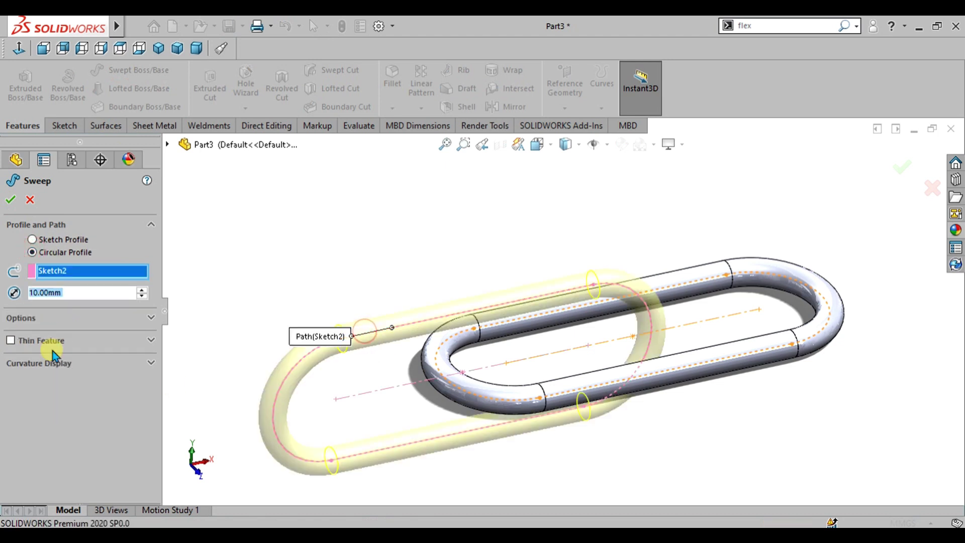
pyautogui.scroll(3, 603, 339)
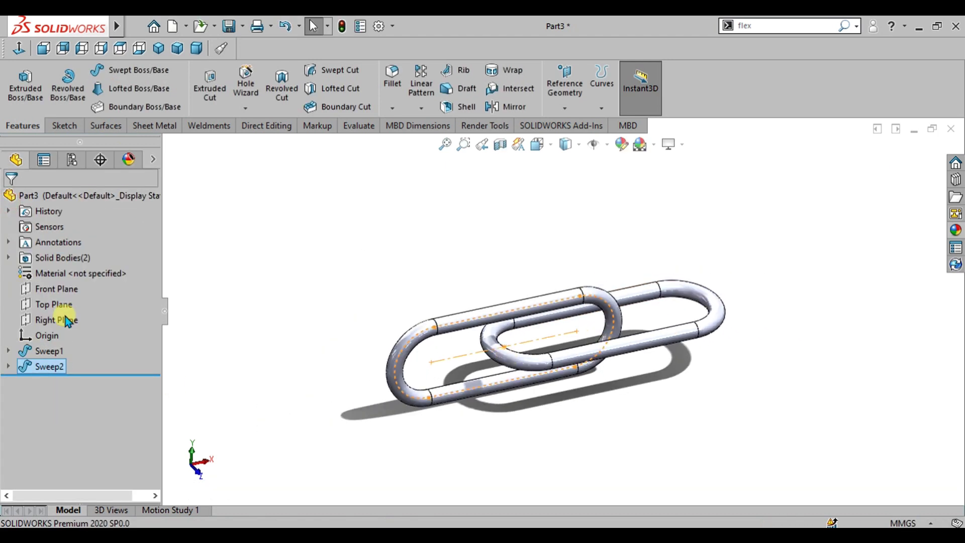
# - Start a linear pattern and use the Right Plane as the reference for Direction 1
pyautogui.click(8, 257)
pyautogui.click(59, 289)
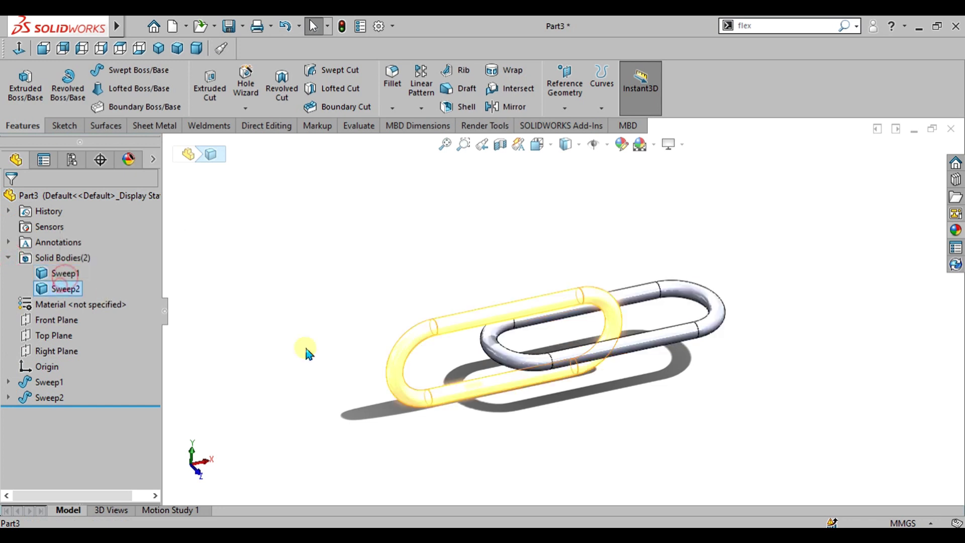
pyautogui.click(531, 402)
pyautogui.moveTo(532, 402); pyautogui.dragTo(511, 386, button='middle')
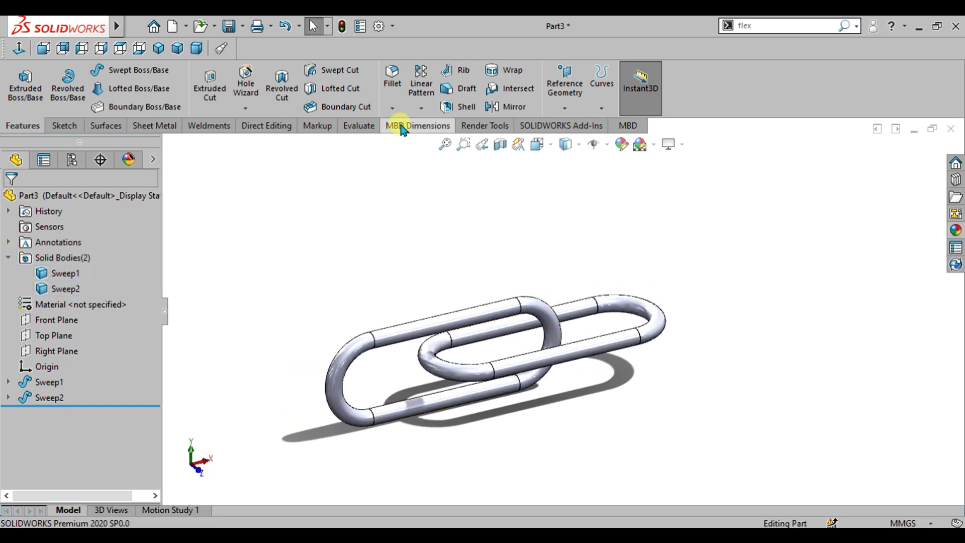
pyautogui.click(433, 76)
pyautogui.click(435, 82)
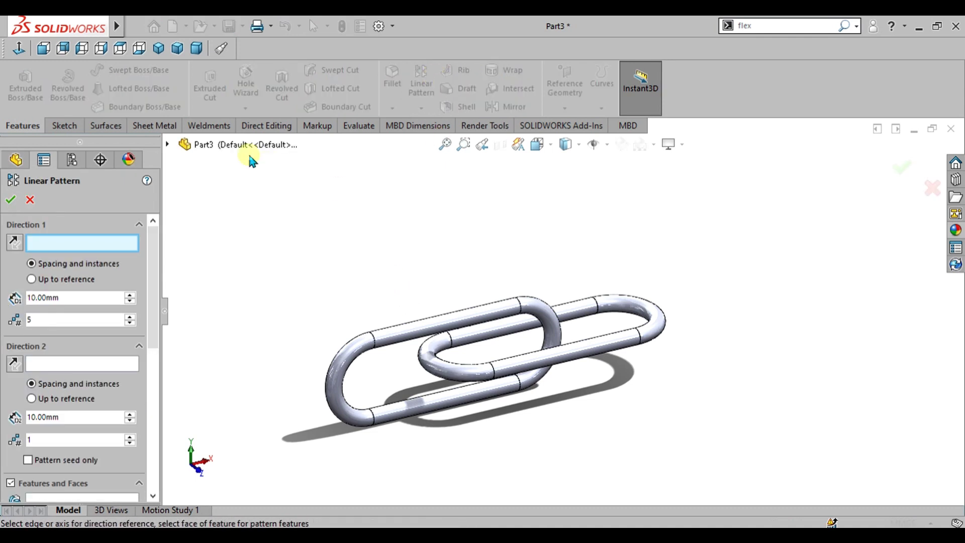
pyautogui.click(168, 145)
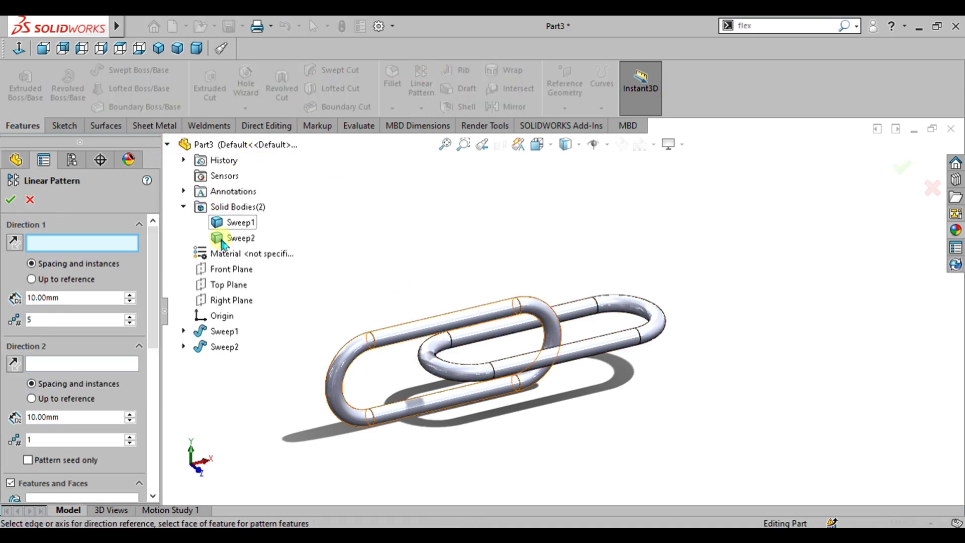
pyautogui.click(231, 300)
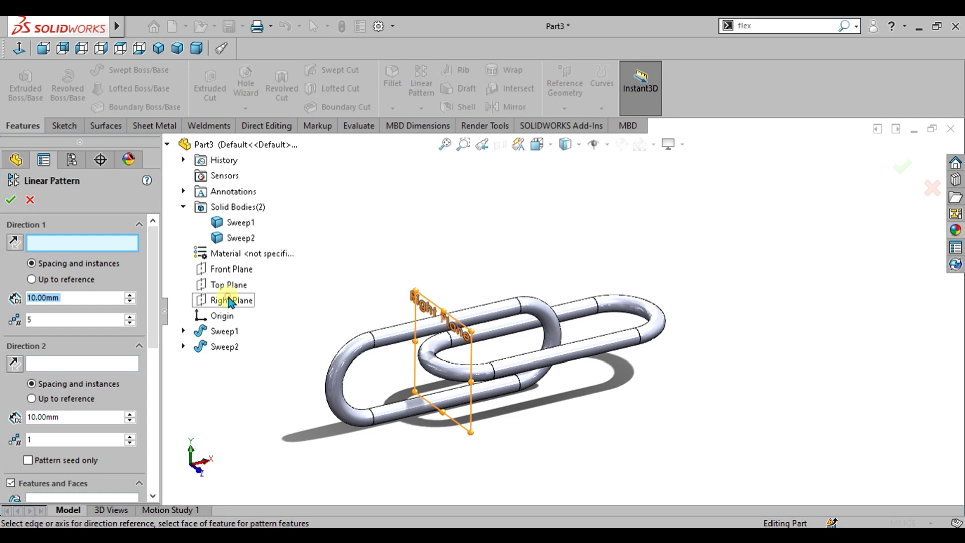
# - Pattern bodies instead of features and pick both swept links, Sweep2 and Sweep1, as the bodies
pyautogui.moveTo(149, 256); pyautogui.dragTo(154, 350)
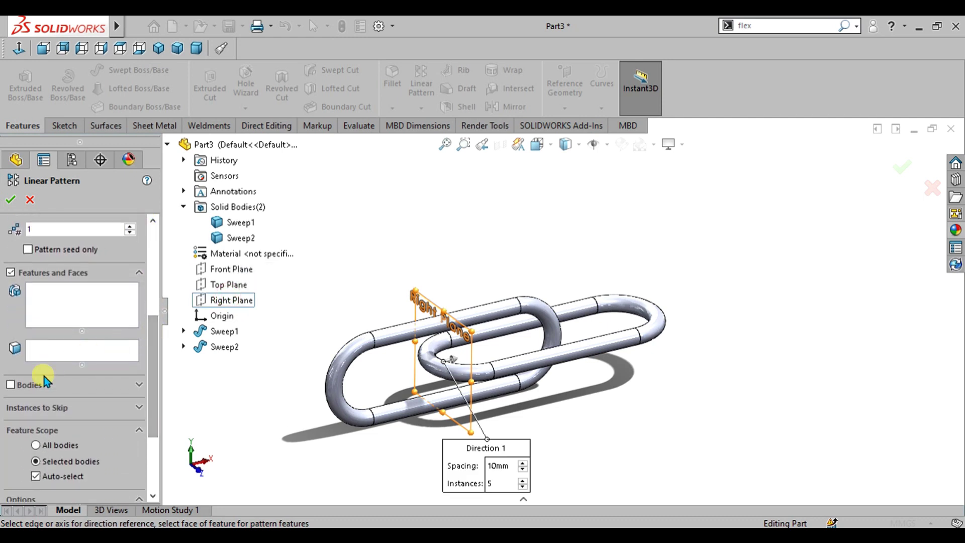
pyautogui.click(12, 385)
pyautogui.click(347, 357)
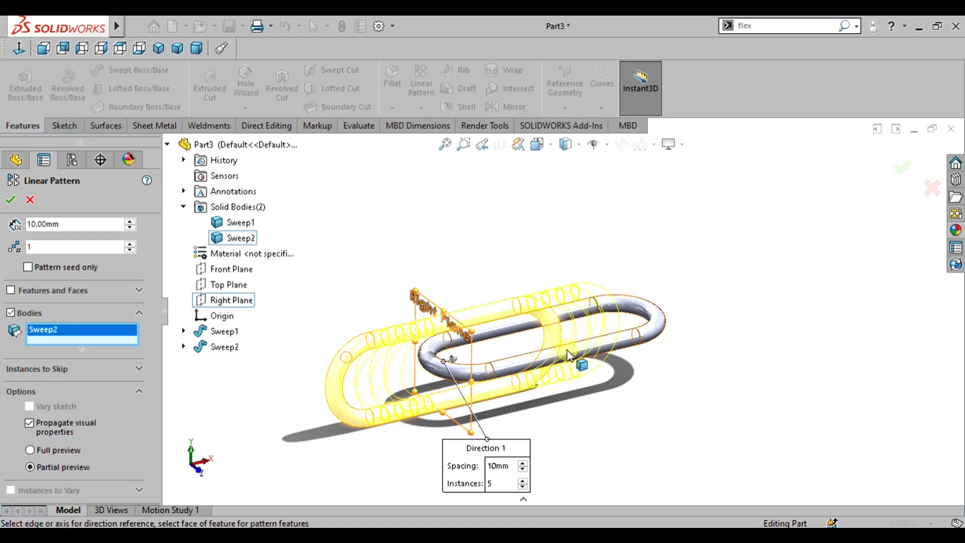
pyautogui.click(626, 334)
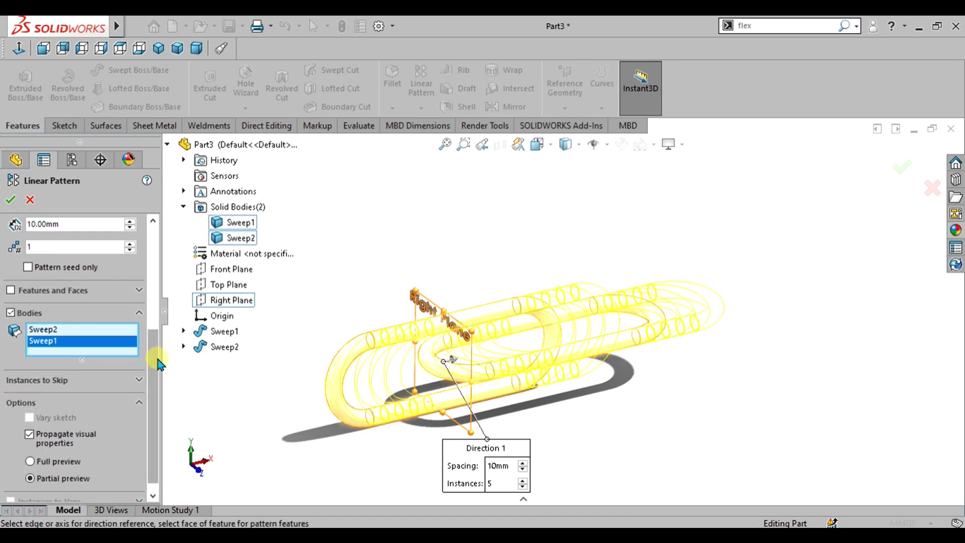
# - Set Direction 1 of the link pattern to 10 instances at 160 mm spacing
pyautogui.moveTo(156, 361); pyautogui.dragTo(156, 254)
pyautogui.click(85, 320)
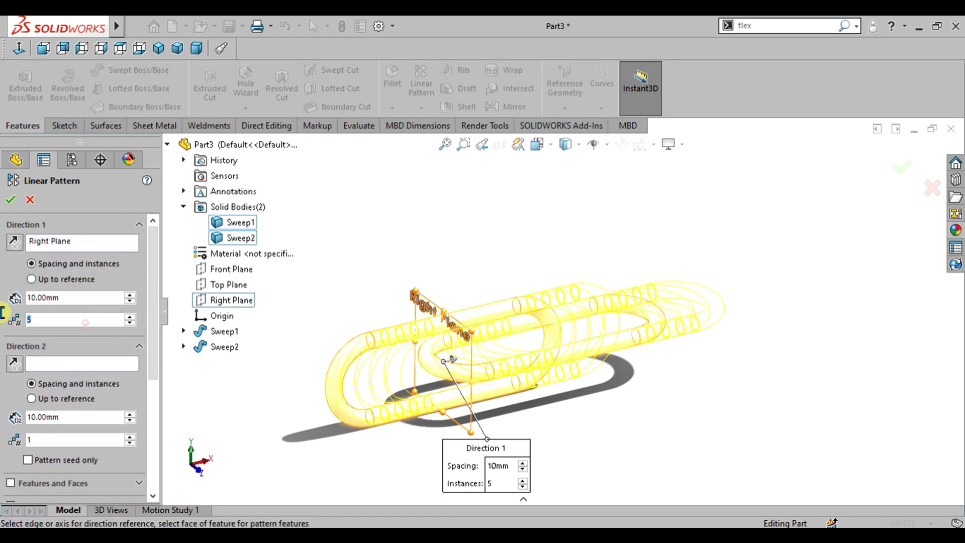
pyautogui.write('10')
pyautogui.press('Return')
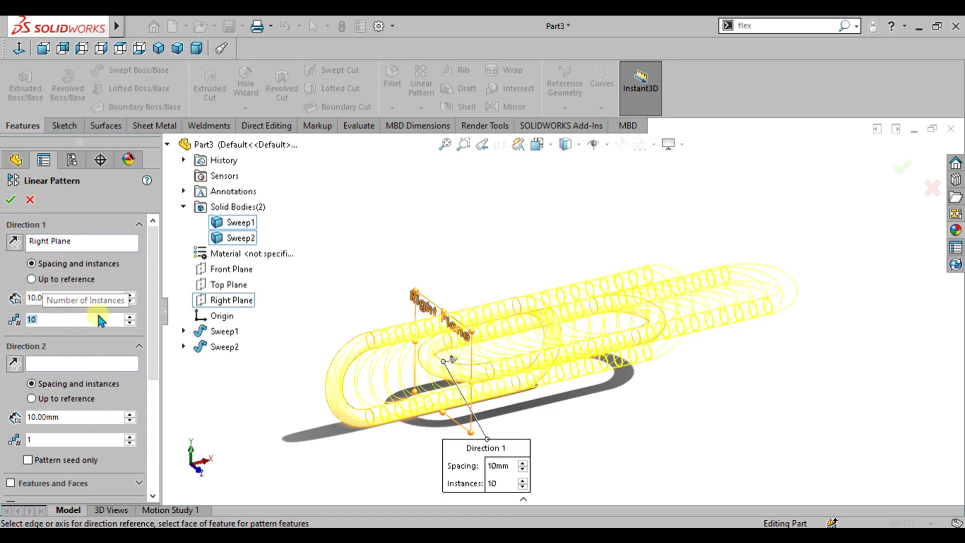
pyautogui.click(121, 296)
pyautogui.write('160')
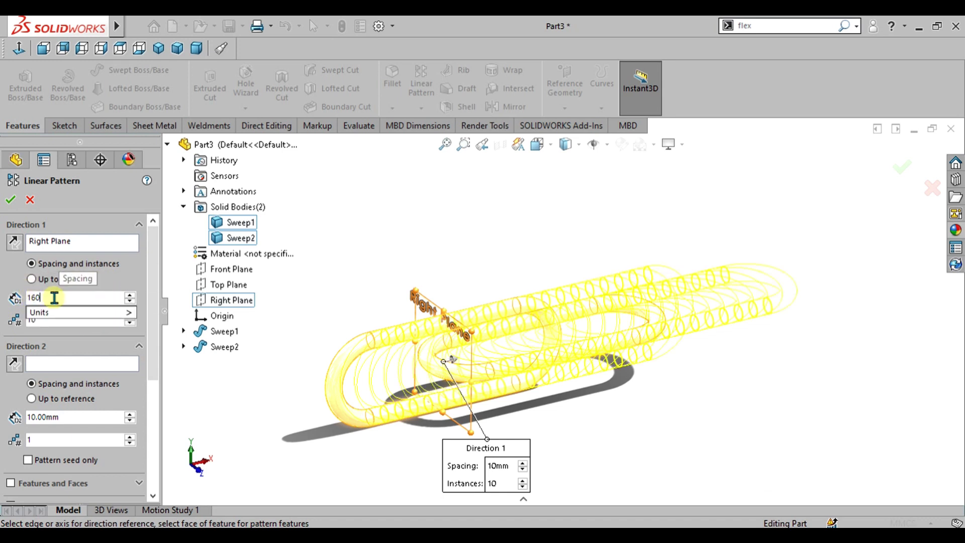
pyautogui.press('Return')
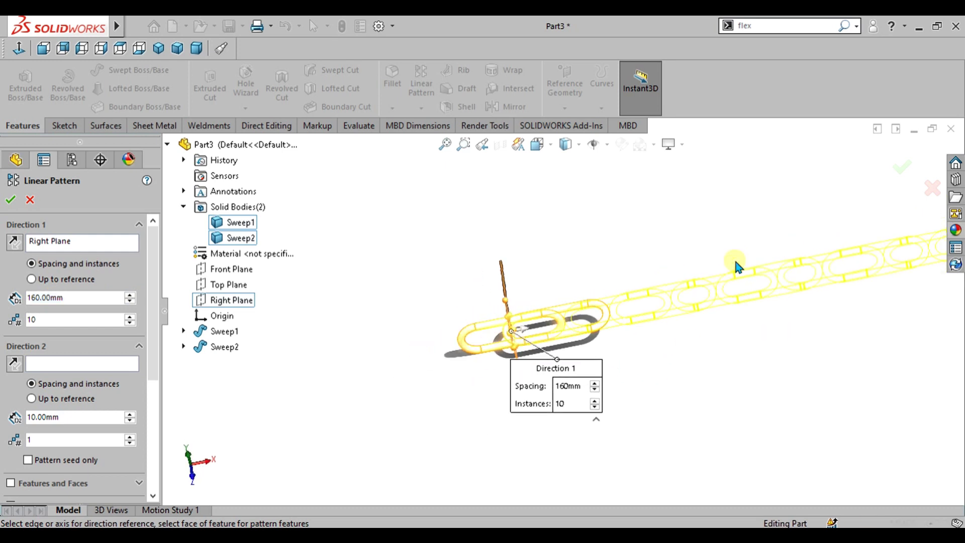
pyautogui.moveTo(732, 293); pyautogui.dragTo(724, 320, button='middle')
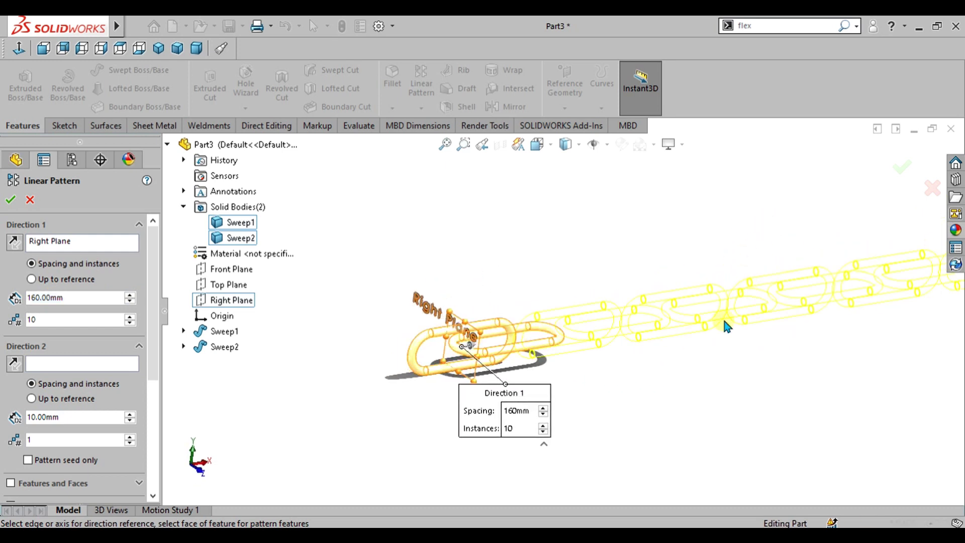
# - Adjust the Direction 1 spacing to 180 mm and finish the linear pattern of links
pyautogui.click(130, 295)
pyautogui.click(129, 295)
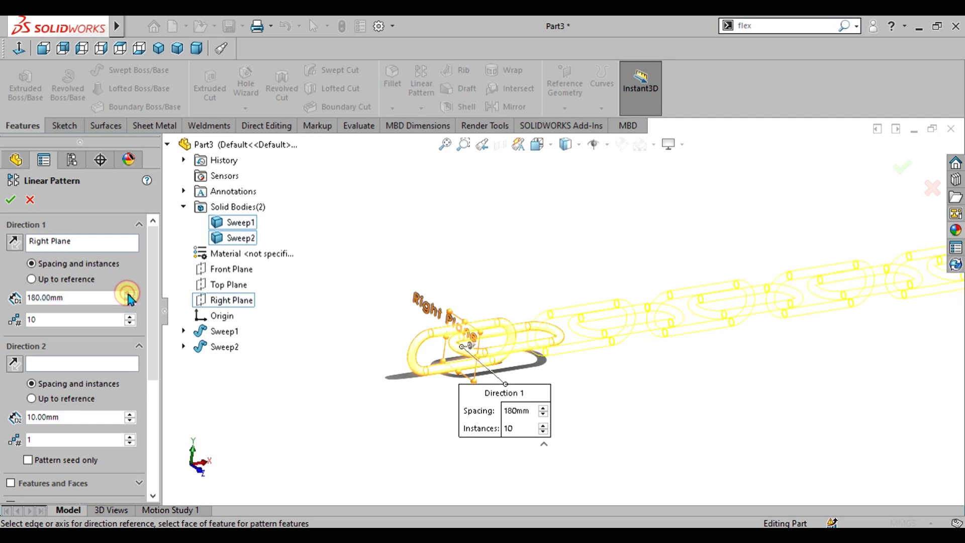
pyautogui.click(129, 295)
pyautogui.click(130, 295)
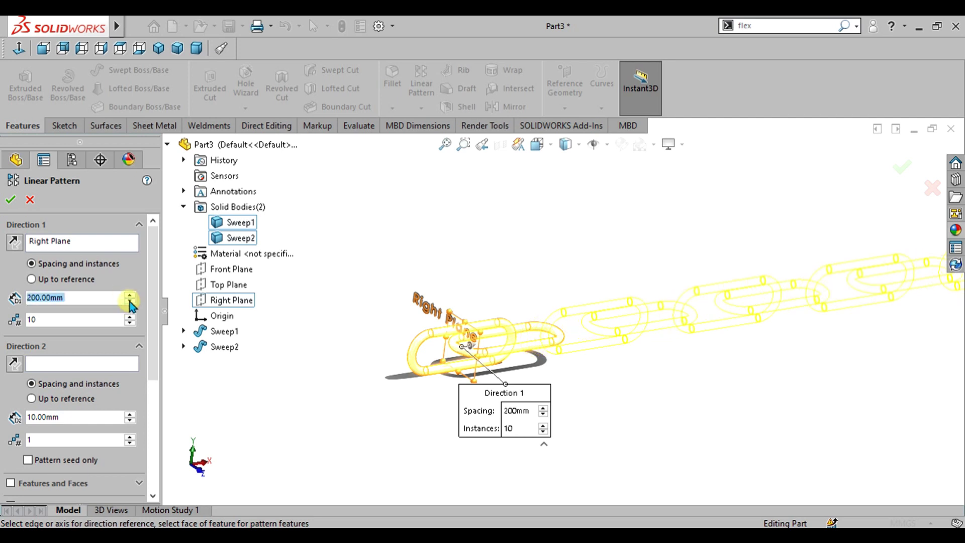
pyautogui.click(129, 300)
pyautogui.click(130, 300)
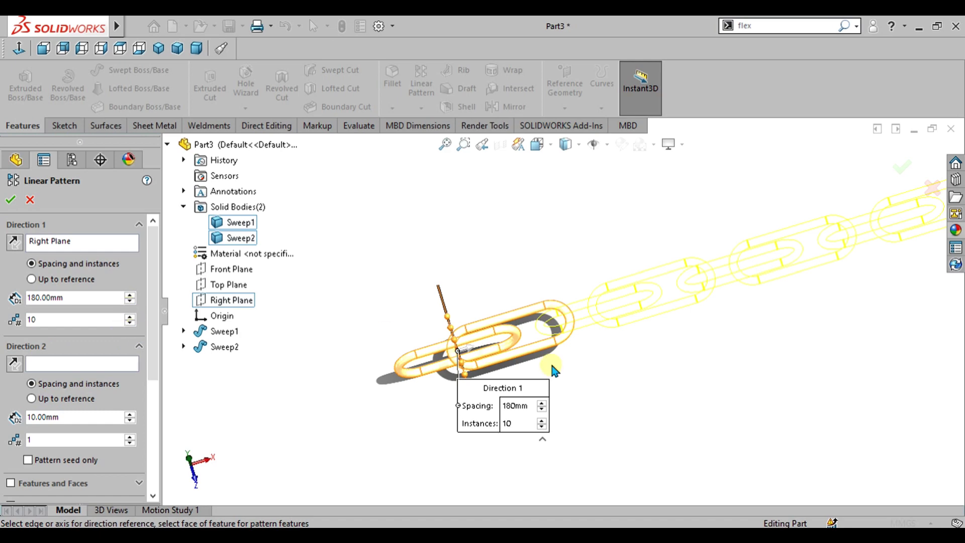
pyautogui.scroll(4, 583, 341)
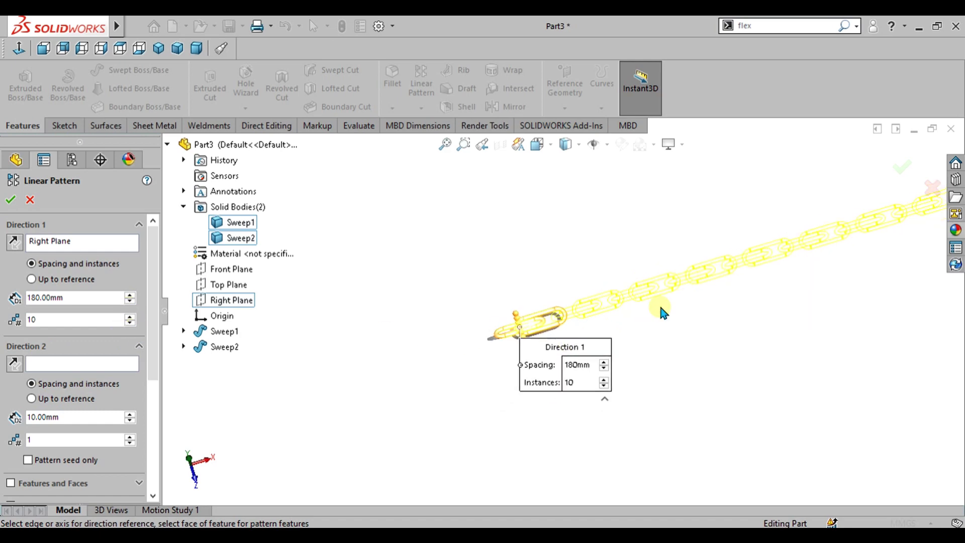
pyautogui.scroll(-2, 701, 274)
pyautogui.scroll(4, 744, 317)
pyautogui.scroll(-3, 749, 246)
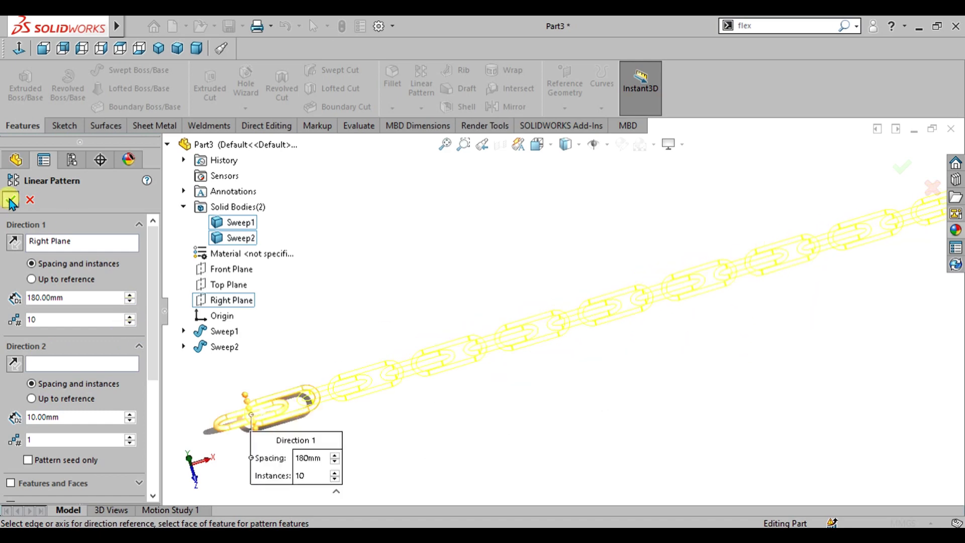
pyautogui.click(11, 200)
pyautogui.moveTo(642, 402)
pyautogui.mouseDown(button='middle')
pyautogui.moveTo(637, 226)
pyautogui.moveTo(700, 295)
pyautogui.moveTo(713, 379)
pyautogui.moveTo(744, 363)
pyautogui.moveTo(680, 312)
pyautogui.moveTo(694, 287)
pyautogui.moveTo(688, 301)
pyautogui.moveTo(672, 304)
pyautogui.moveTo(625, 276)
pyautogui.moveTo(592, 318)
pyautogui.mouseUp(button='middle')
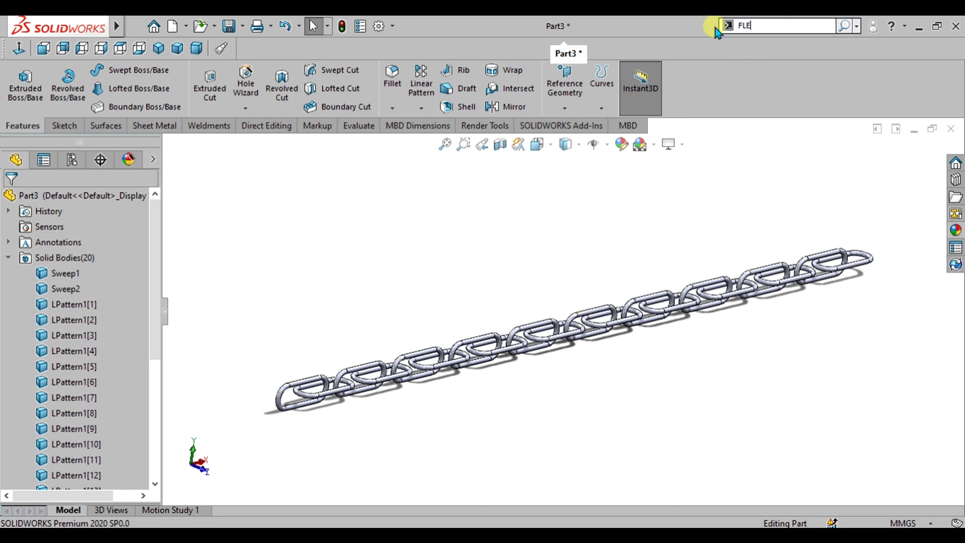
# - Search the commands for FLEX and start the Flex feature
pyautogui.write('X')
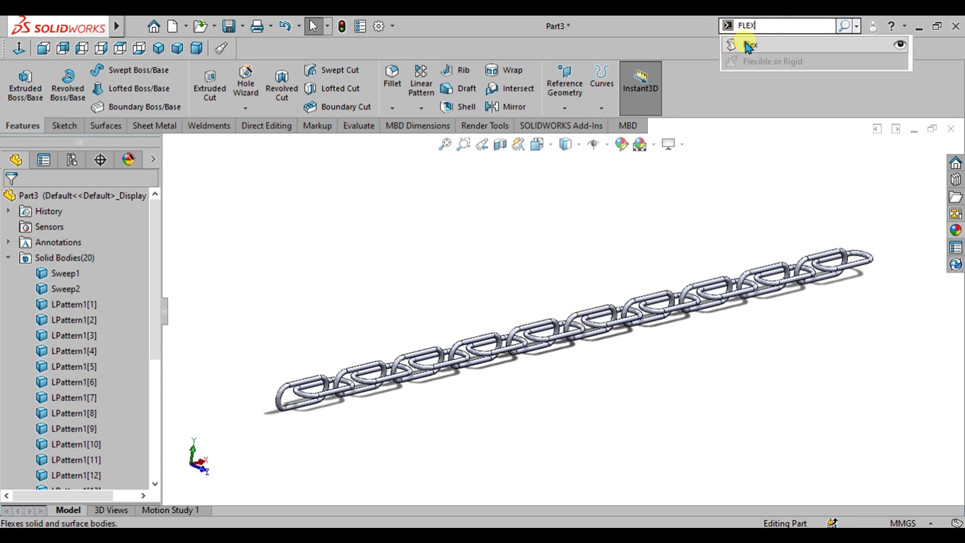
pyautogui.click(749, 45)
pyautogui.scroll(2, 567, 261)
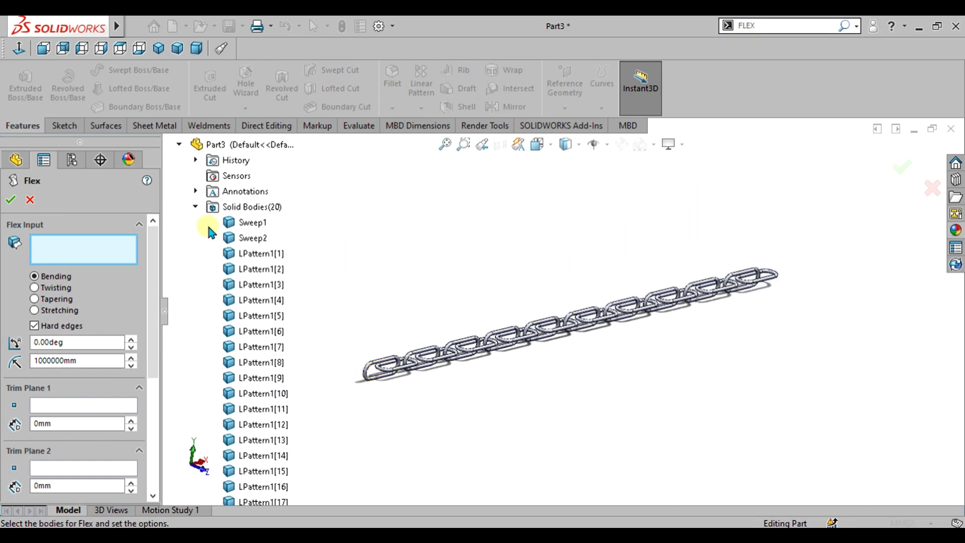
pyautogui.click(196, 206)
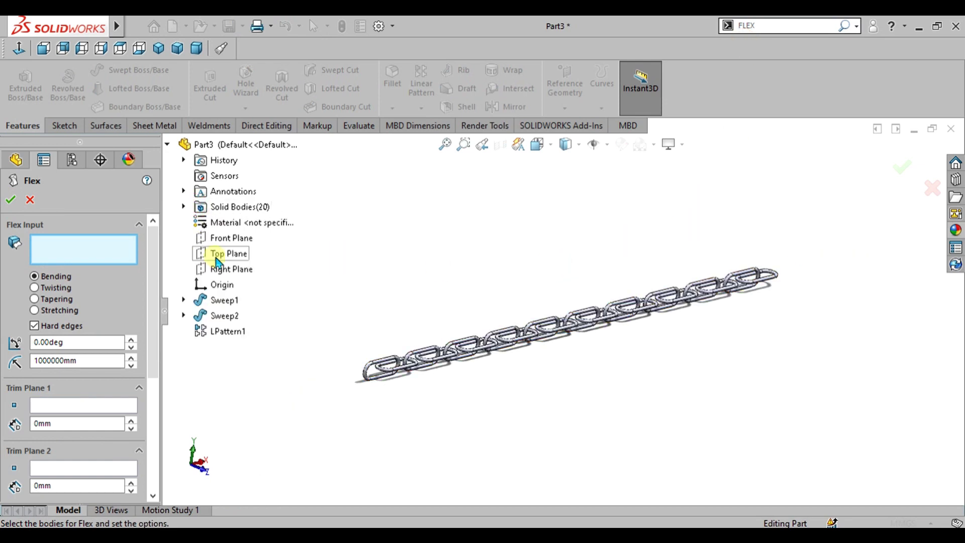
# - Select every link body along the straight chain, from Sweep2 at one end to LPattern1[9] at the other, as Flex input
pyautogui.moveTo(496, 291); pyautogui.dragTo(590, 357, button='middle')
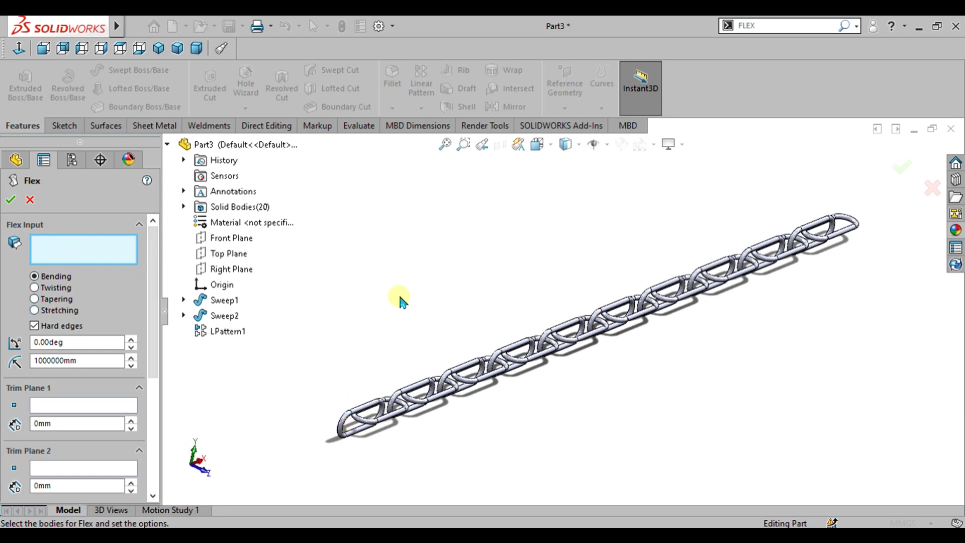
pyautogui.scroll(2, 512, 334)
pyautogui.scroll(-3, 518, 342)
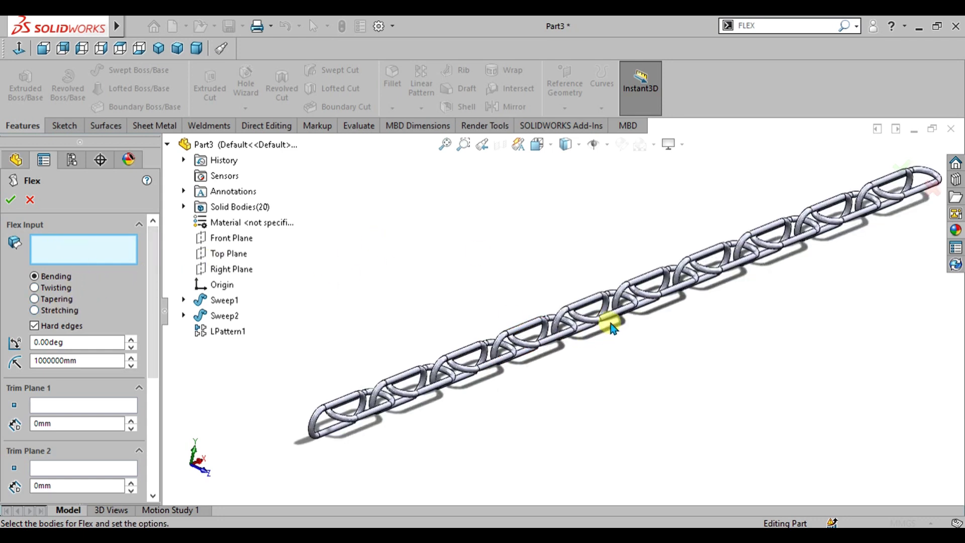
pyautogui.scroll(2, 610, 320)
pyautogui.scroll(3, 383, 412)
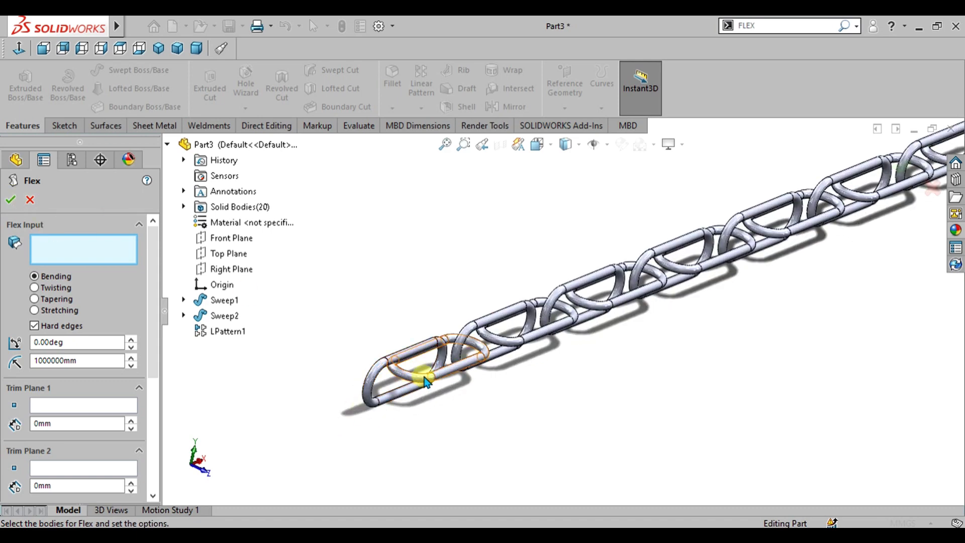
pyautogui.click(413, 352)
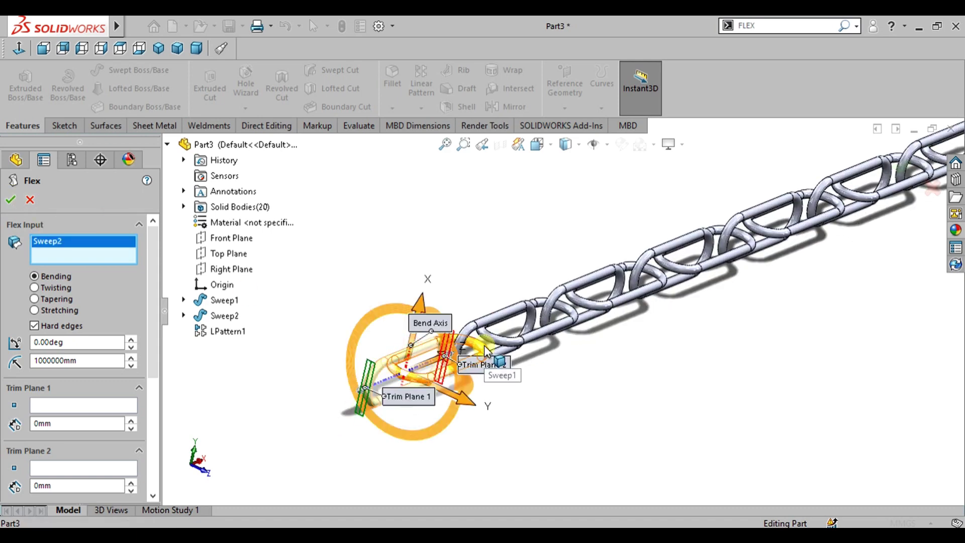
pyautogui.click(486, 351)
pyautogui.scroll(2, 518, 309)
pyautogui.click(506, 301)
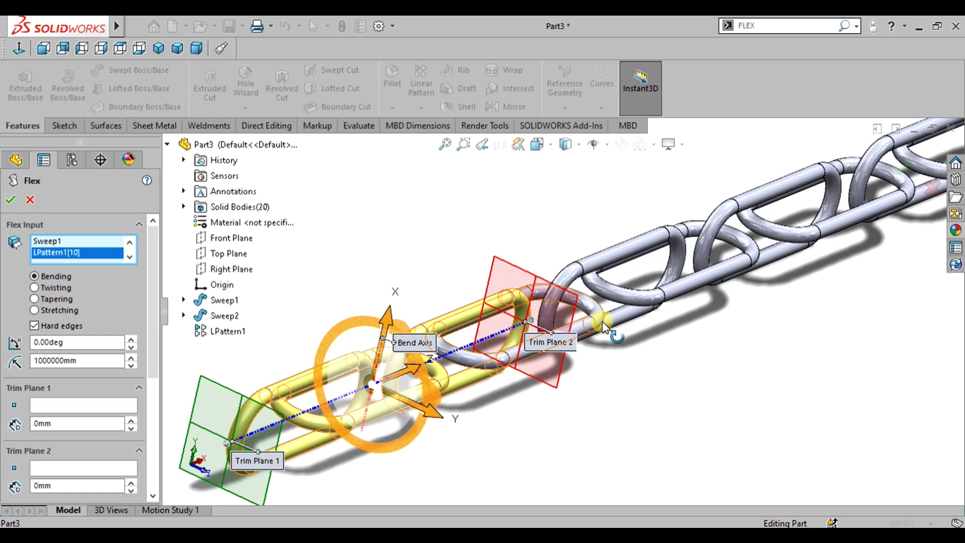
pyautogui.click(591, 323)
pyautogui.click(637, 247)
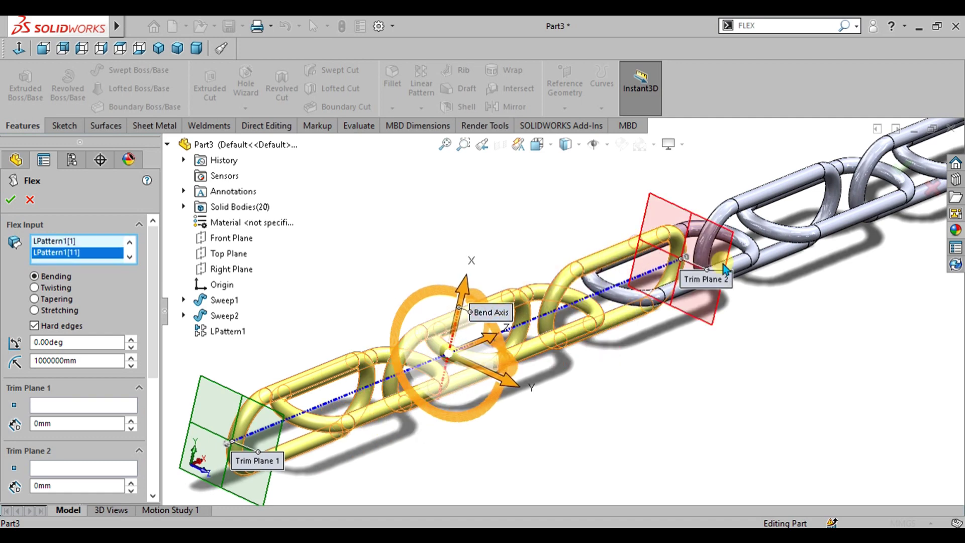
pyautogui.click(726, 254)
pyautogui.click(852, 213)
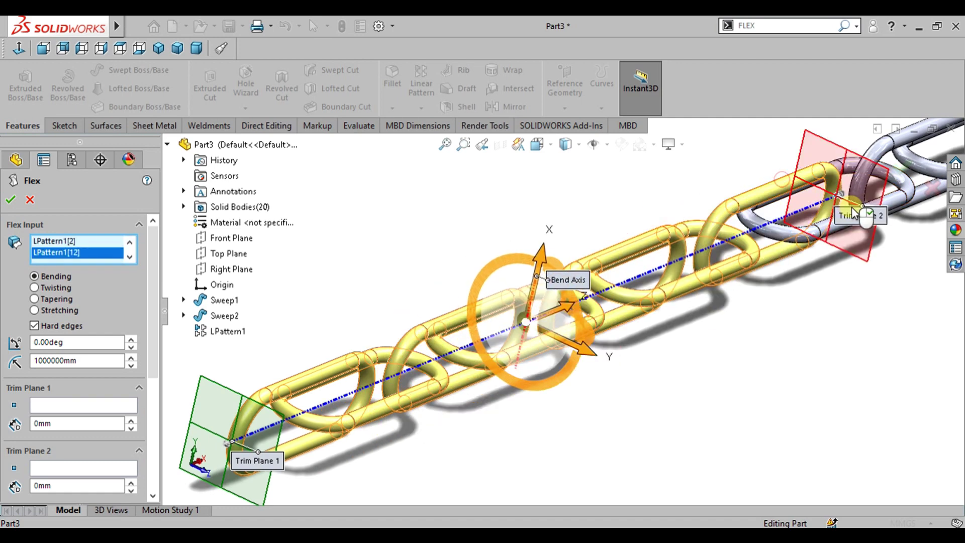
pyautogui.click(804, 238)
pyautogui.scroll(4, 764, 226)
pyautogui.scroll(-4, 829, 198)
pyautogui.click(532, 329)
pyautogui.click(587, 310)
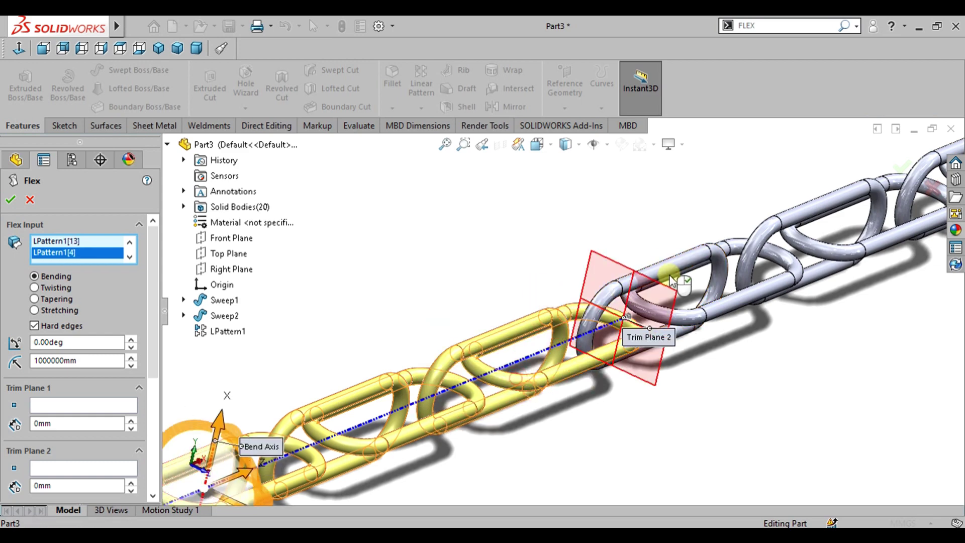
pyautogui.click(670, 276)
pyautogui.click(701, 316)
pyautogui.click(775, 236)
pyautogui.scroll(3, 775, 247)
pyautogui.scroll(-4, 854, 217)
pyautogui.click(558, 382)
pyautogui.click(522, 390)
pyautogui.click(618, 318)
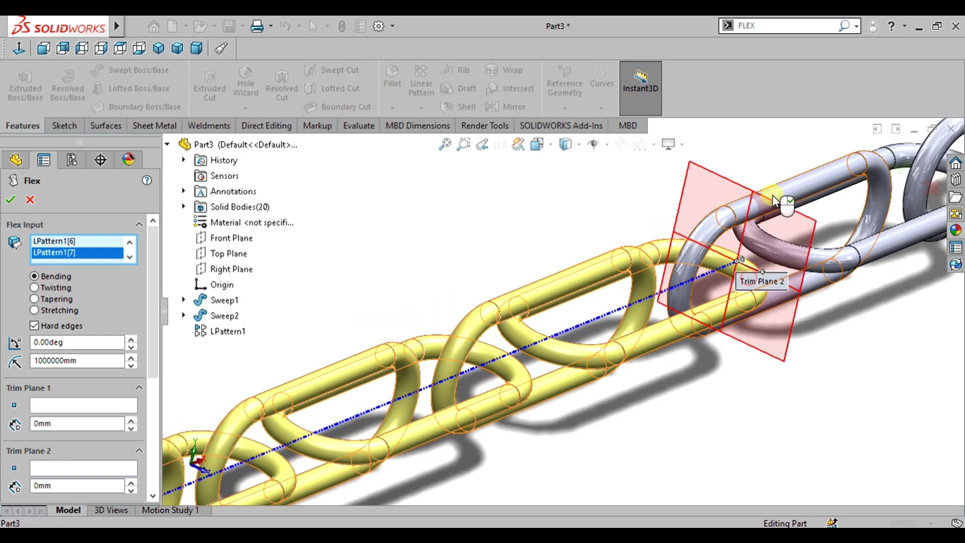
pyautogui.click(771, 200)
pyautogui.click(774, 216)
pyautogui.click(787, 271)
pyautogui.scroll(8, 700, 313)
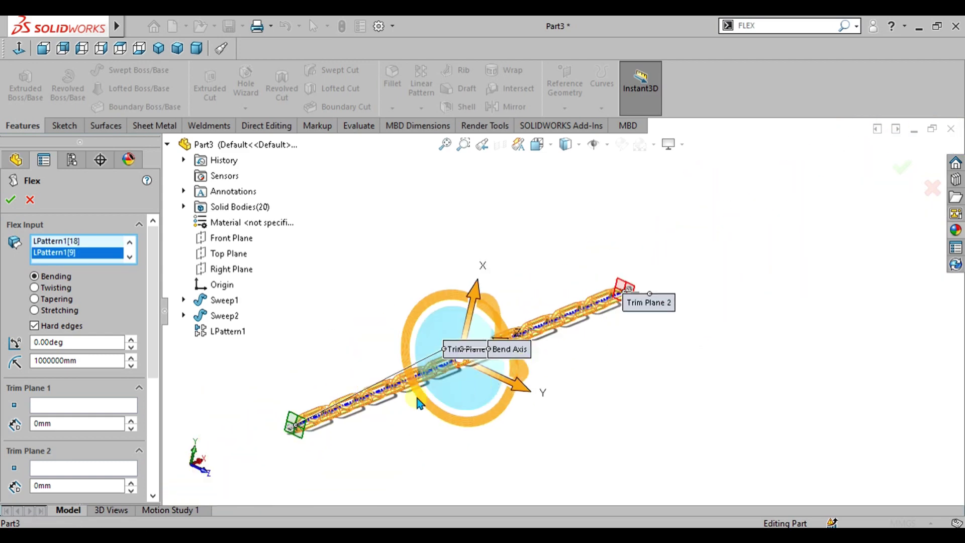
# - Examine the trim planes, bend axis and triad along the straight chain in the Flex preview
pyautogui.scroll(-2, 346, 427)
pyautogui.moveTo(367, 418); pyautogui.dragTo(350, 431, button='middle')
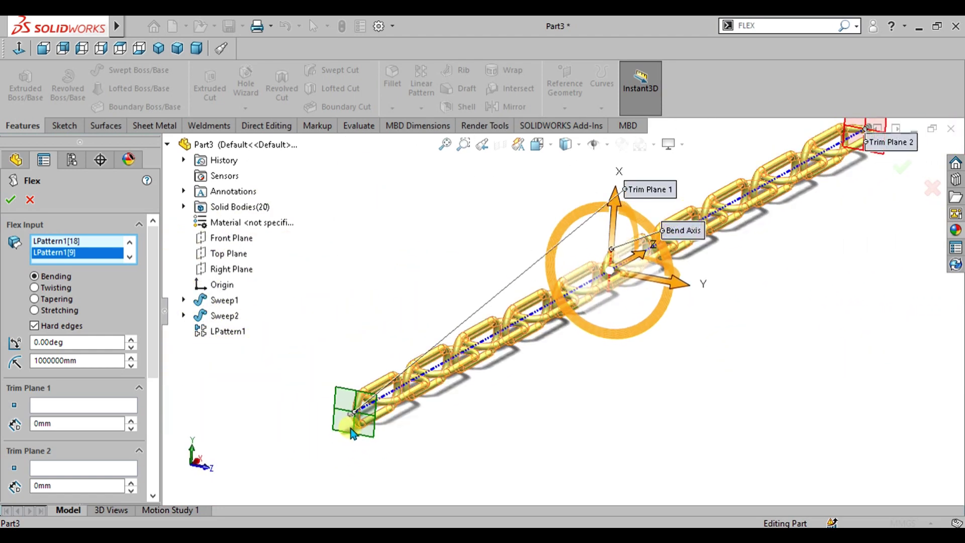
pyautogui.scroll(2, 573, 321)
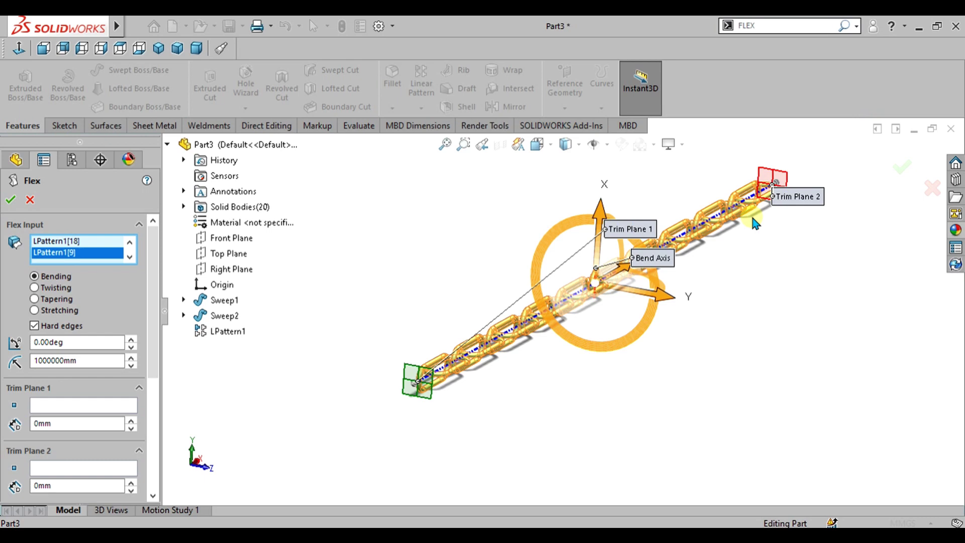
pyautogui.scroll(-2, 428, 394)
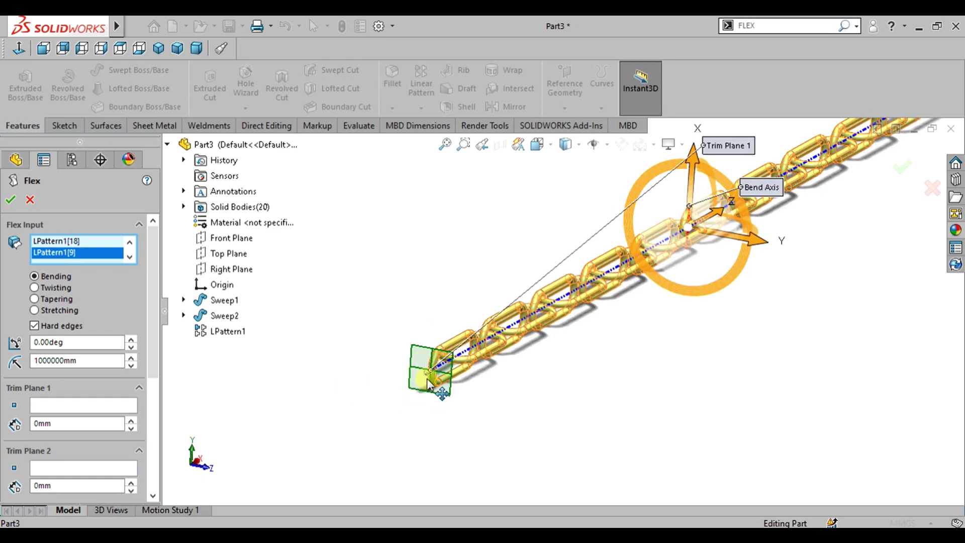
pyautogui.scroll(3, 636, 368)
pyautogui.scroll(-3, 784, 182)
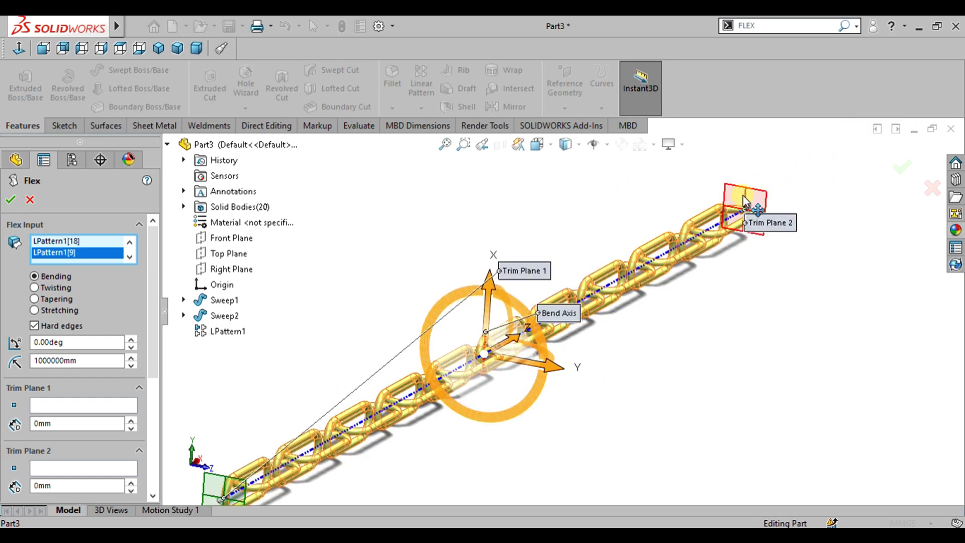
pyautogui.scroll(3, 558, 282)
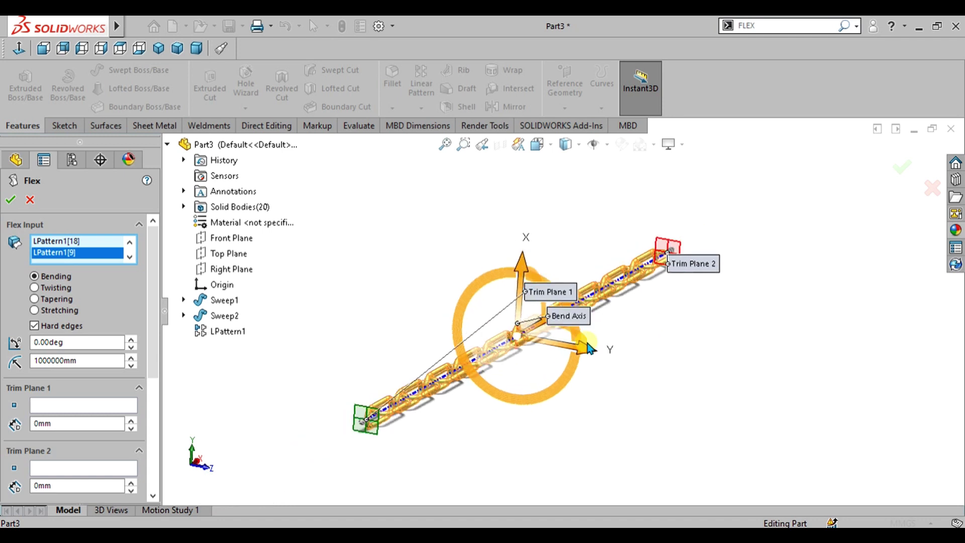
# - Turn off hard edges, bend all selected links by 180 degrees and finish the Flex feature
pyautogui.scroll(-2, 573, 297)
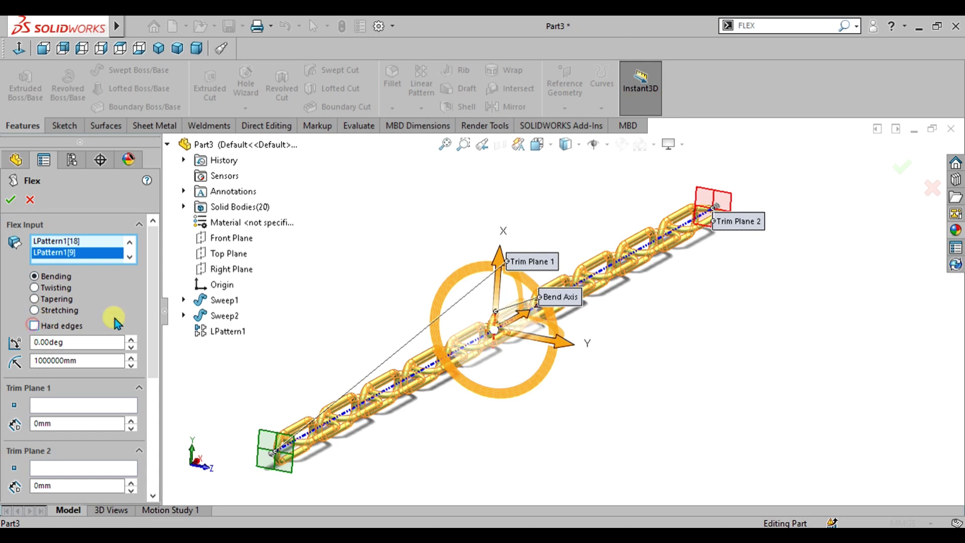
pyautogui.scroll(-5, 101, 377)
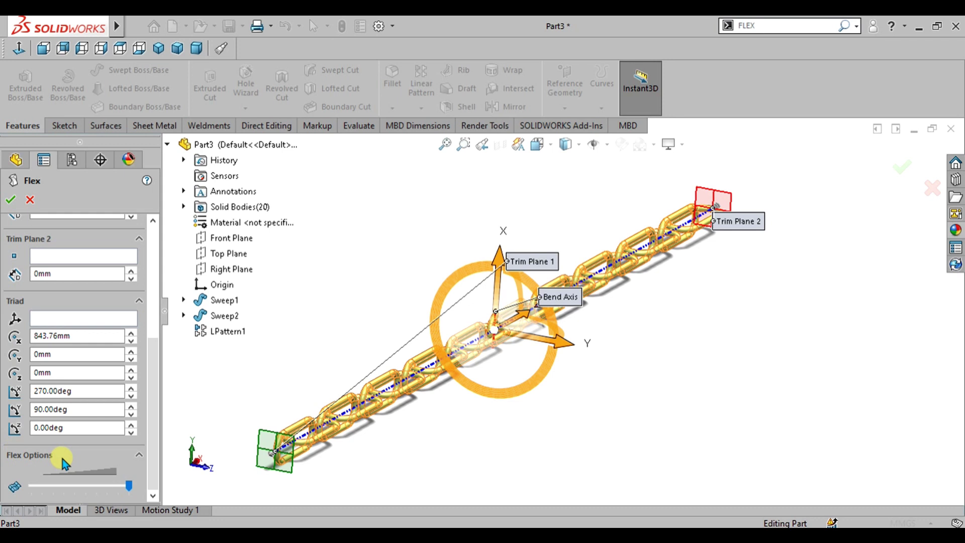
pyautogui.moveTo(155, 445); pyautogui.dragTo(157, 319)
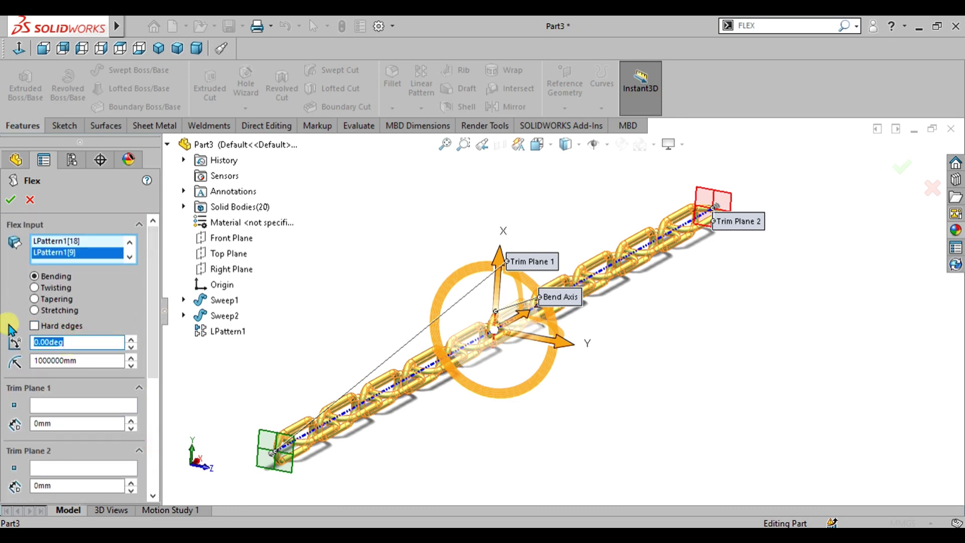
pyautogui.press('Return')
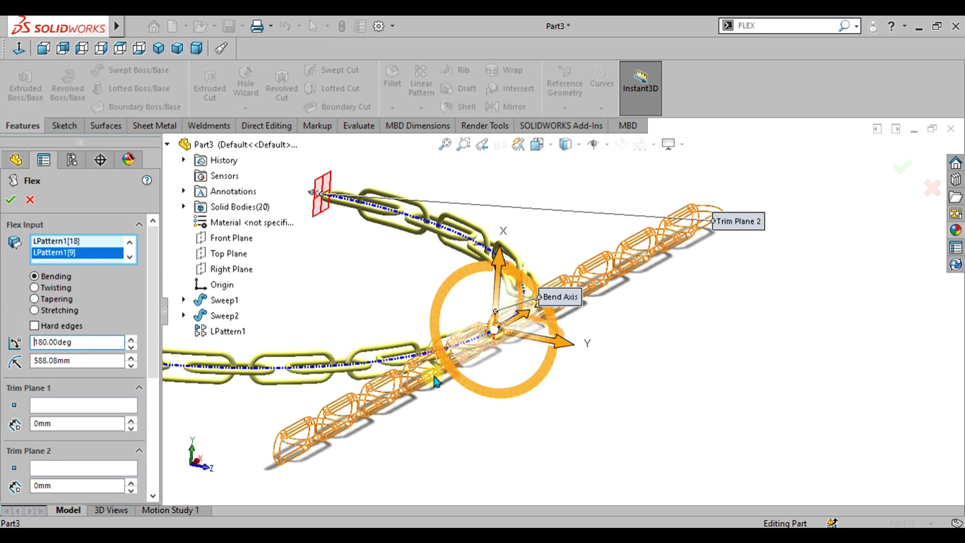
pyautogui.moveTo(436, 382); pyautogui.dragTo(562, 286, button='middle')
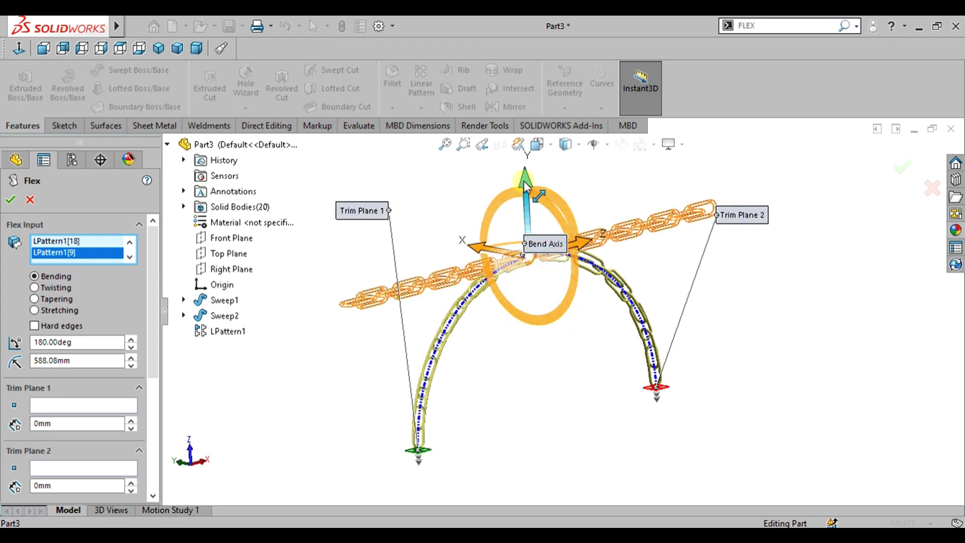
pyautogui.moveTo(525, 186); pyautogui.dragTo(533, 243)
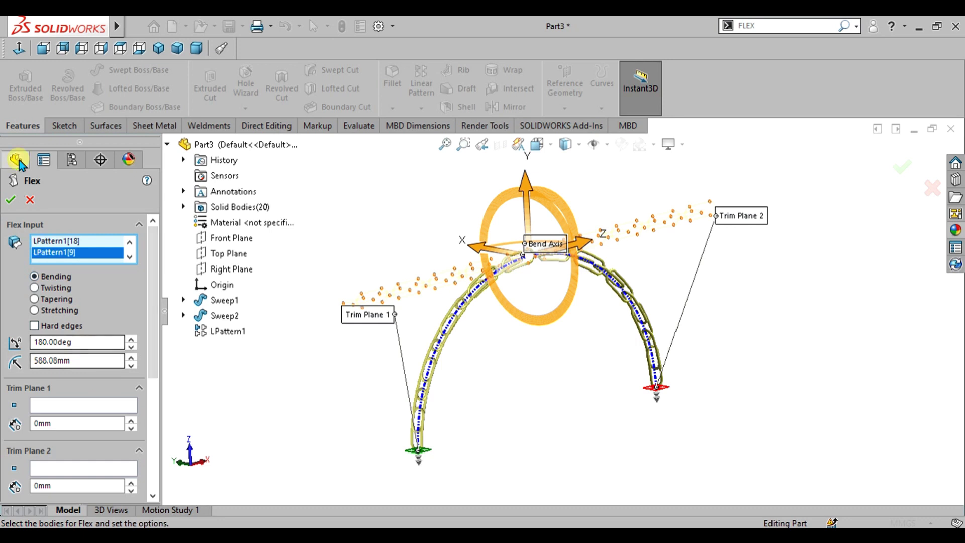
pyautogui.click(12, 201)
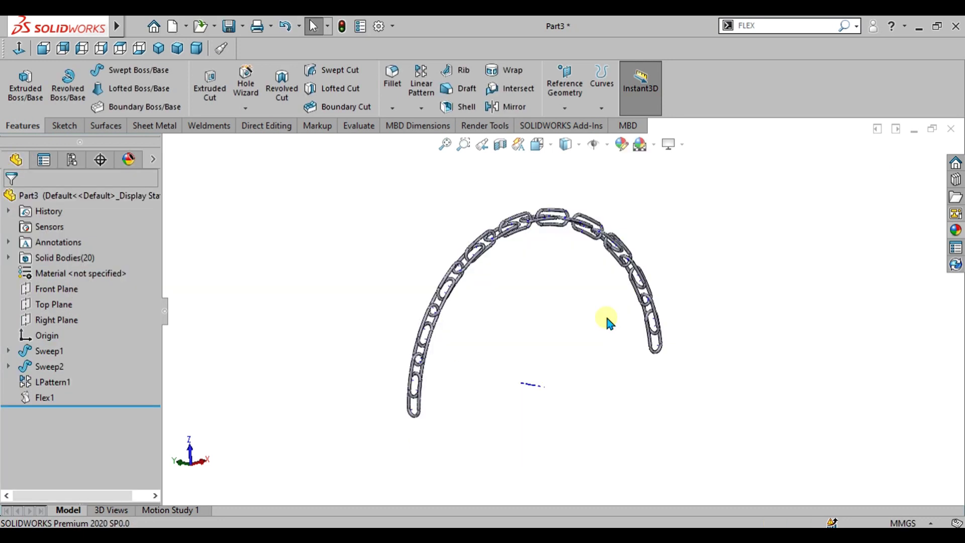
# - Start a circular pattern for the bent half chain and set it to pattern bodies instead of features
pyautogui.moveTo(605, 313); pyautogui.dragTo(575, 288, button='middle')
pyautogui.scroll(-2, 574, 287)
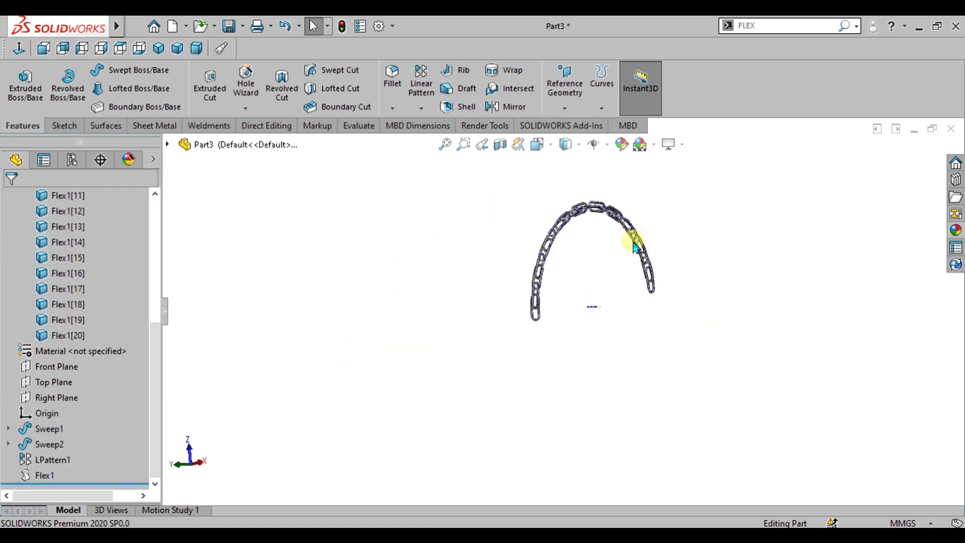
pyautogui.scroll(-5, 633, 245)
pyautogui.moveTo(637, 311); pyautogui.dragTo(499, 240, button='middle')
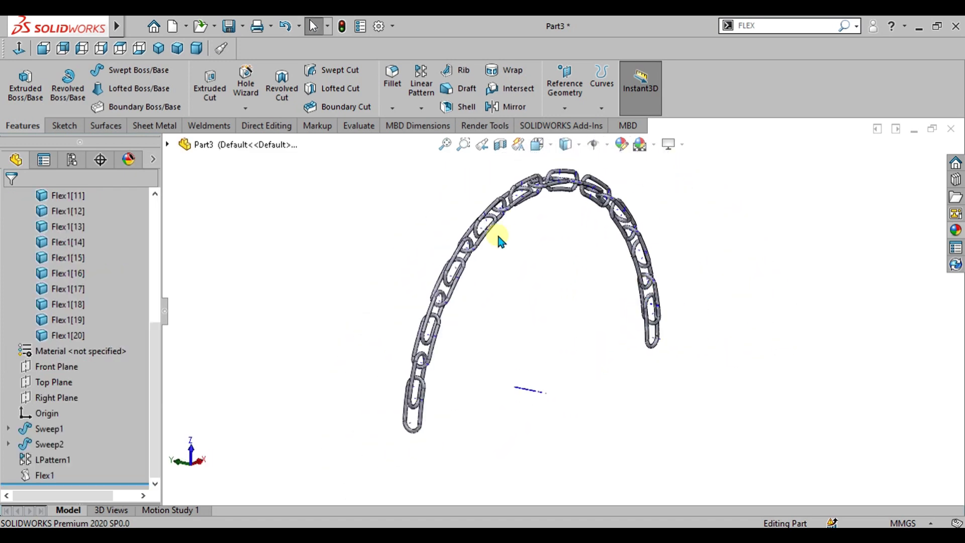
pyautogui.click(421, 107)
pyautogui.click(433, 141)
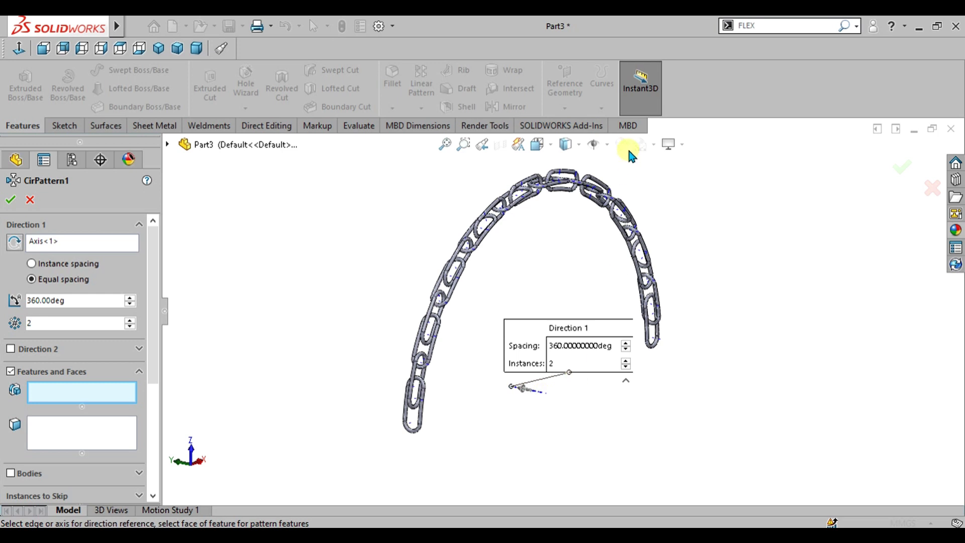
pyautogui.click(610, 145)
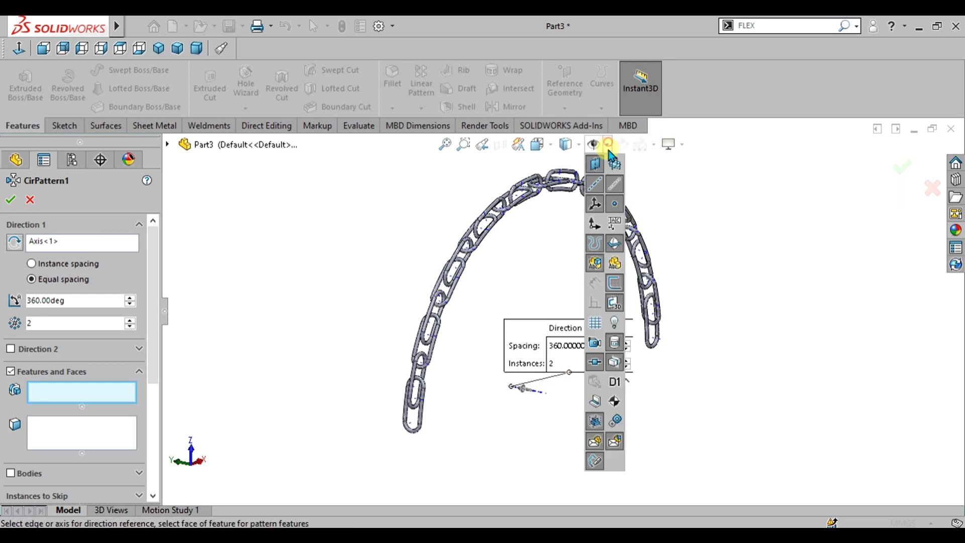
pyautogui.click(614, 185)
pyautogui.click(88, 440)
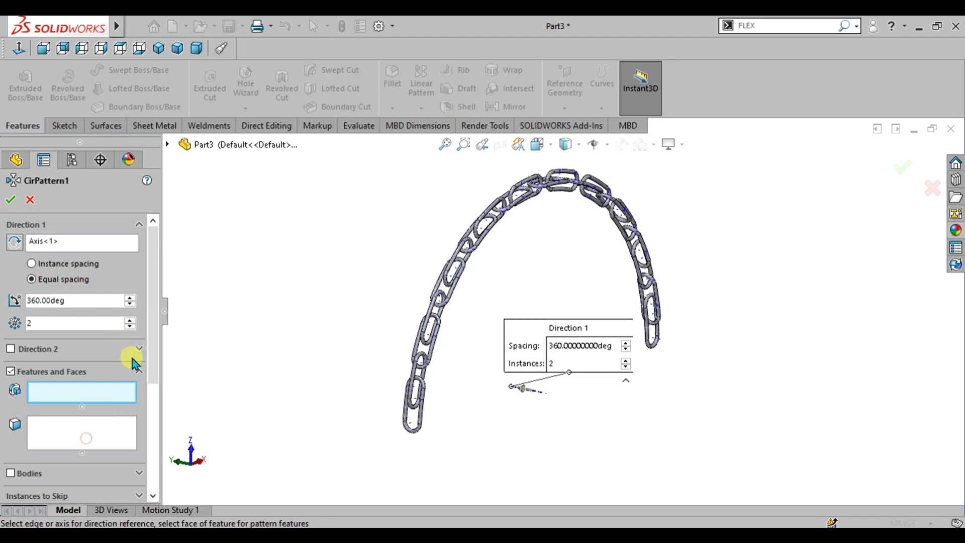
pyautogui.moveTo(153, 291); pyautogui.dragTo(4, 357)
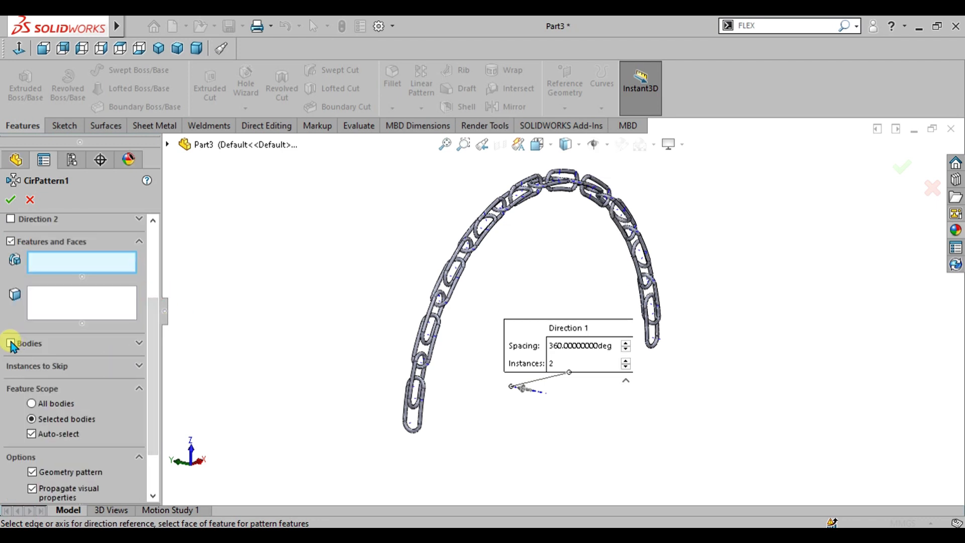
pyautogui.click(11, 344)
# - Select every bent link body along the arc, from Flex1[1] at one end to Flex1[20] at the other, as bodies to pattern
pyautogui.scroll(-5, 450, 424)
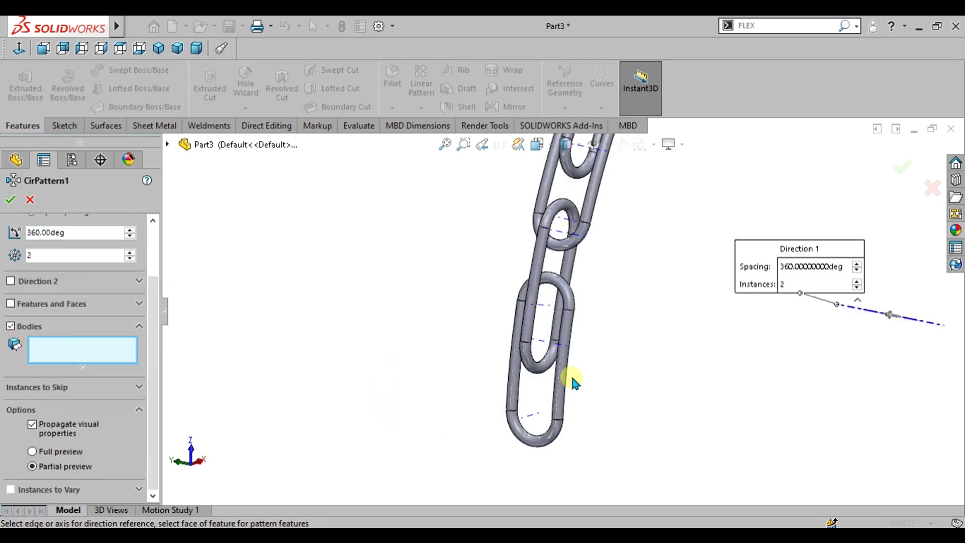
pyautogui.click(558, 384)
pyautogui.click(538, 264)
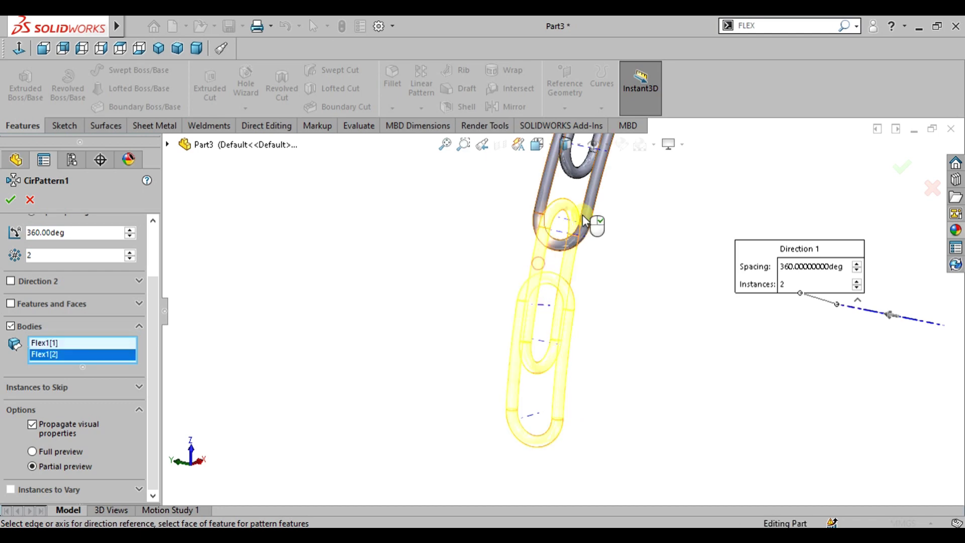
pyautogui.click(592, 199)
pyautogui.scroll(4, 645, 207)
pyautogui.scroll(-3, 584, 241)
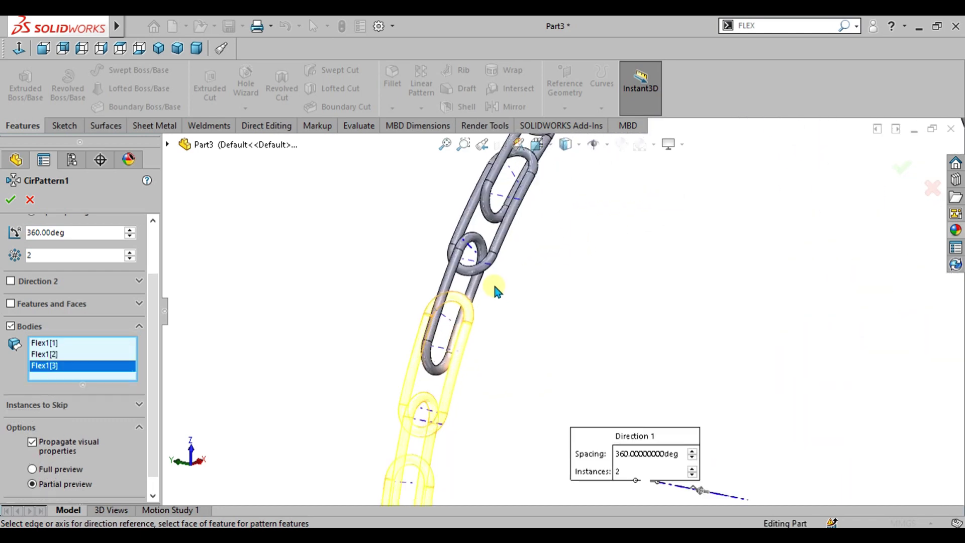
pyautogui.click(469, 300)
pyautogui.click(495, 236)
pyautogui.click(485, 208)
pyautogui.scroll(5, 593, 231)
pyautogui.scroll(-5, 650, 201)
pyautogui.click(421, 337)
pyautogui.click(474, 279)
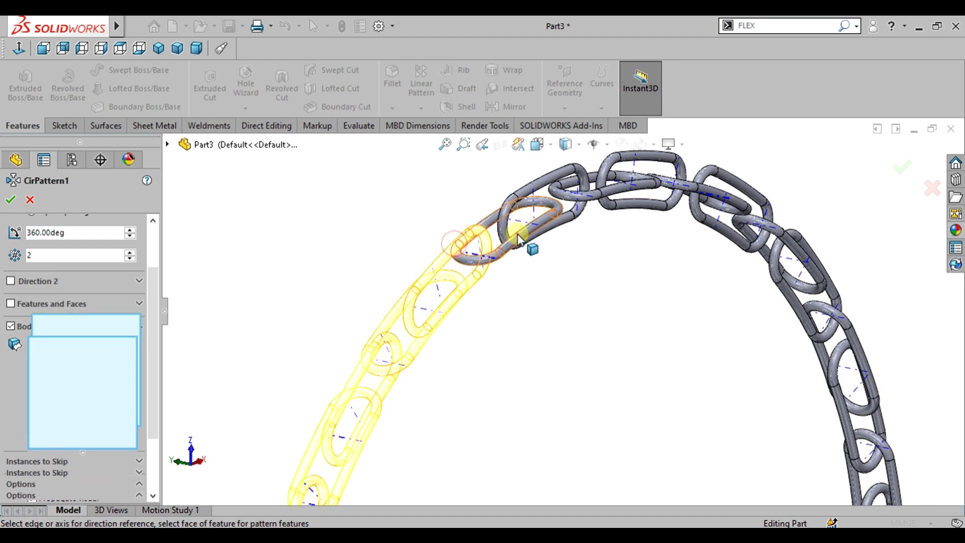
pyautogui.click(517, 236)
pyautogui.click(575, 203)
pyautogui.scroll(-5, 634, 167)
pyautogui.click(566, 254)
pyautogui.click(800, 242)
pyautogui.click(879, 249)
pyautogui.scroll(3, 879, 249)
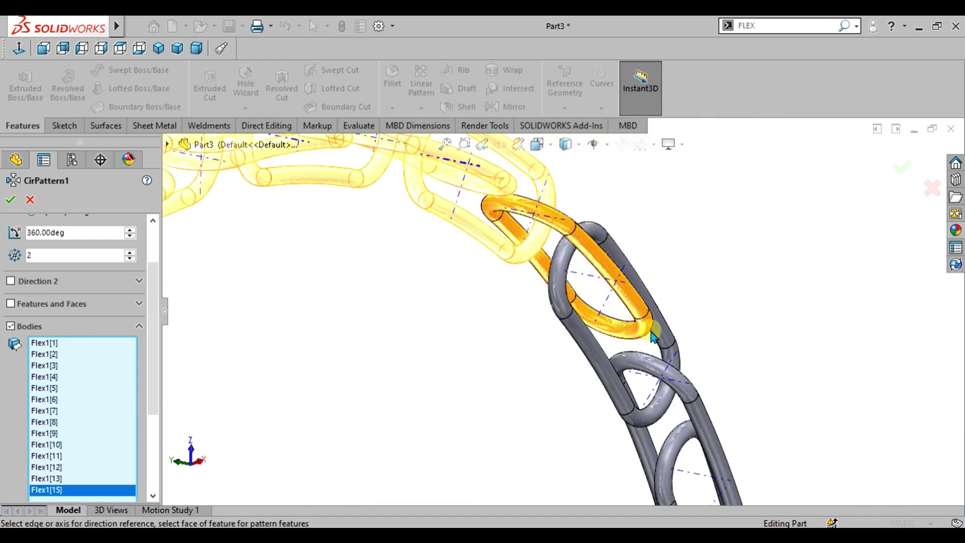
pyautogui.scroll(-2, 652, 338)
pyautogui.click(648, 352)
pyautogui.click(635, 402)
pyautogui.scroll(3, 653, 427)
pyautogui.click(621, 461)
pyautogui.scroll(-3, 621, 452)
pyautogui.scroll(5, 610, 329)
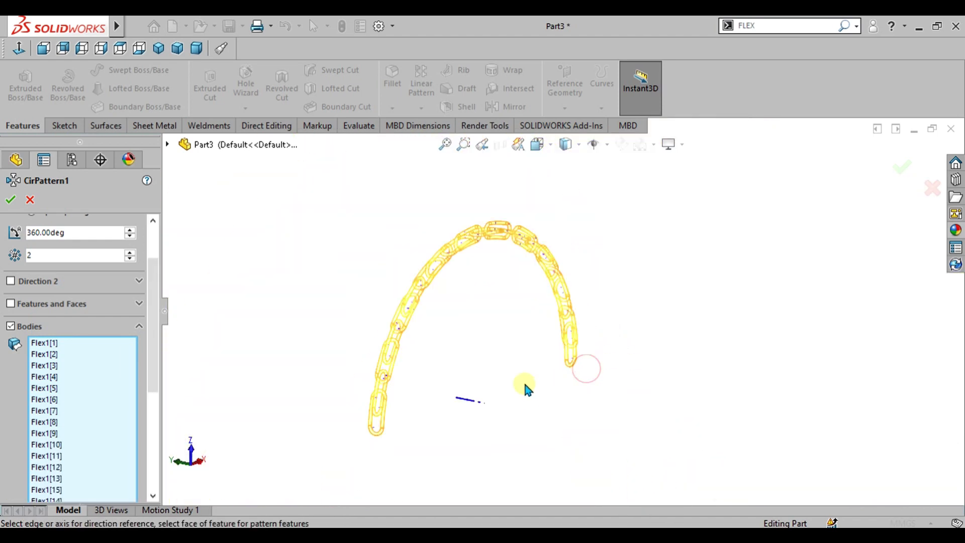
# - Pick the axis at the arc's centre as pattern axis and finish the circular pattern with 2 equally spaced instances over 360 degrees
pyautogui.scroll(3, 125, 266)
pyautogui.click(104, 242)
pyautogui.click(461, 347)
pyautogui.moveTo(462, 350)
pyautogui.mouseDown(button='middle')
pyautogui.moveTo(438, 371)
pyautogui.moveTo(454, 392)
pyautogui.moveTo(452, 345)
pyautogui.moveTo(465, 364)
pyautogui.mouseUp(button='middle')
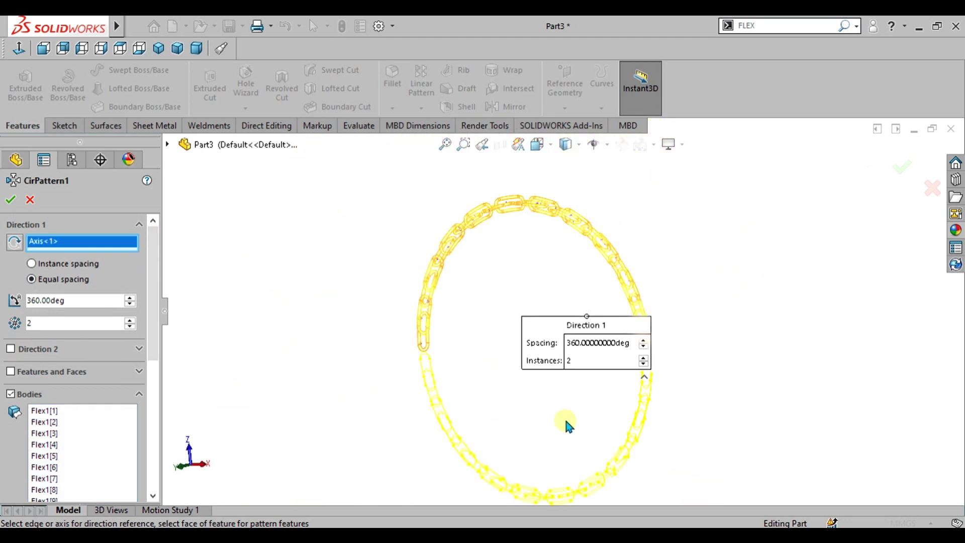
pyautogui.scroll(-2, 567, 423)
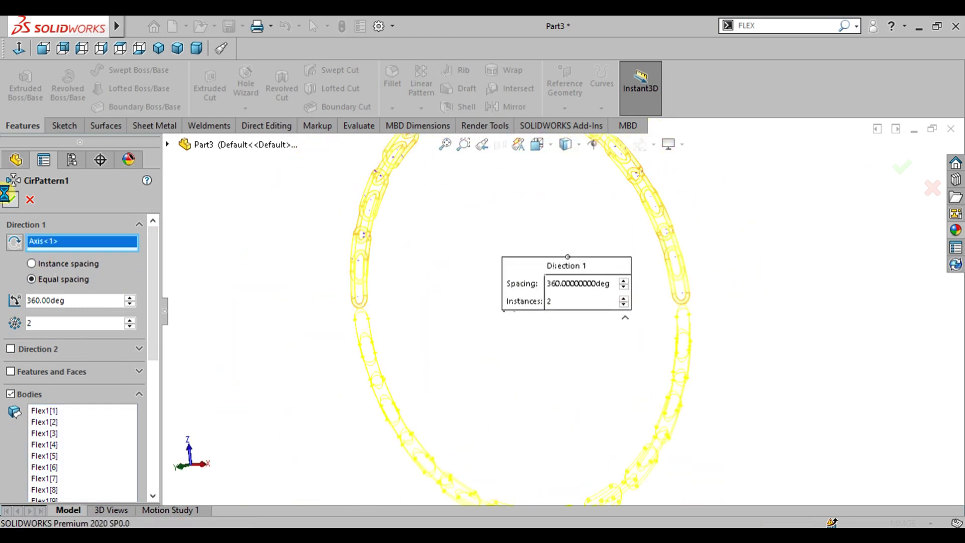
# - Examine the circular chain from several angles, especially the joints where the two half chains meet
pyautogui.moveTo(469, 349); pyautogui.dragTo(562, 377, button='middle')
pyautogui.scroll(3, 469, 390)
pyautogui.scroll(-10, 426, 309)
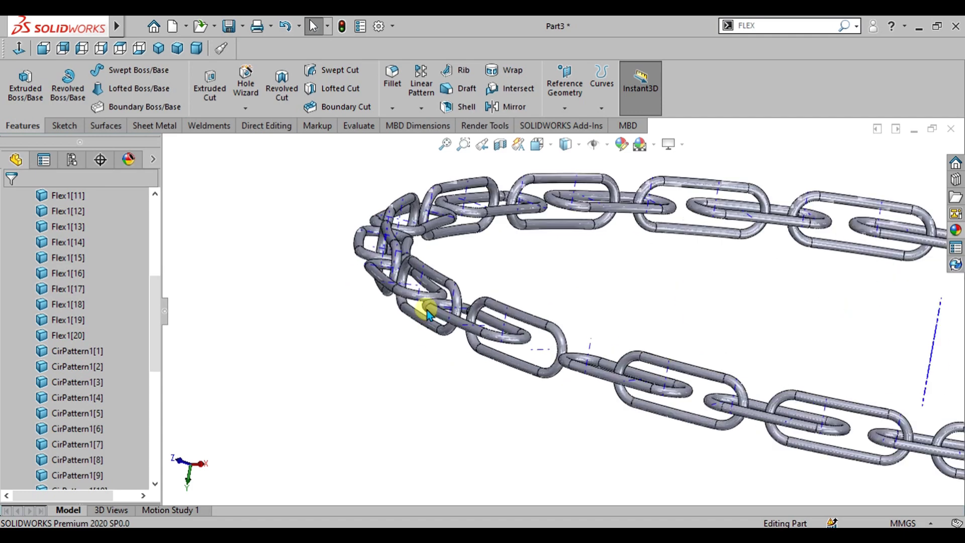
pyautogui.scroll(5, 454, 323)
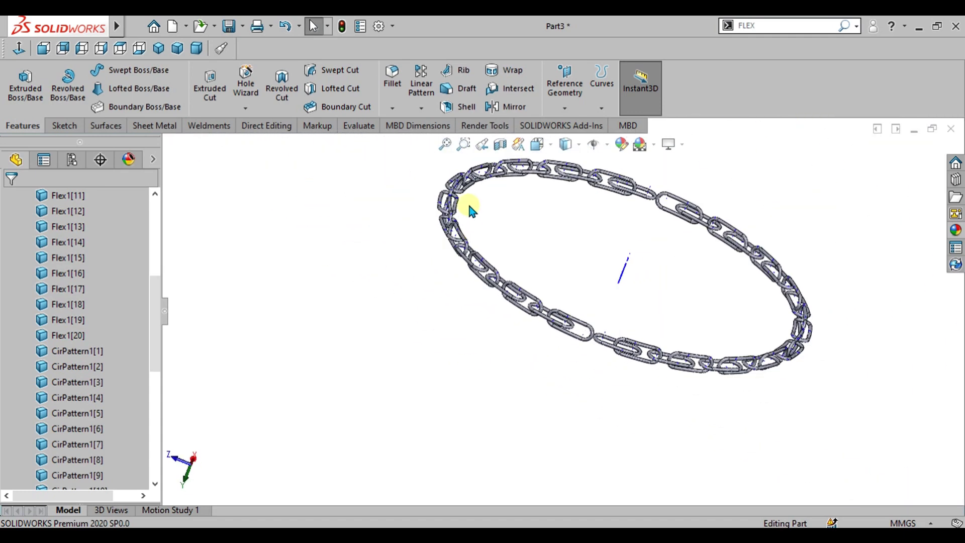
pyautogui.scroll(-8, 467, 206)
pyautogui.moveTo(510, 252); pyautogui.dragTo(537, 333, button='middle')
pyautogui.scroll(6, 538, 304)
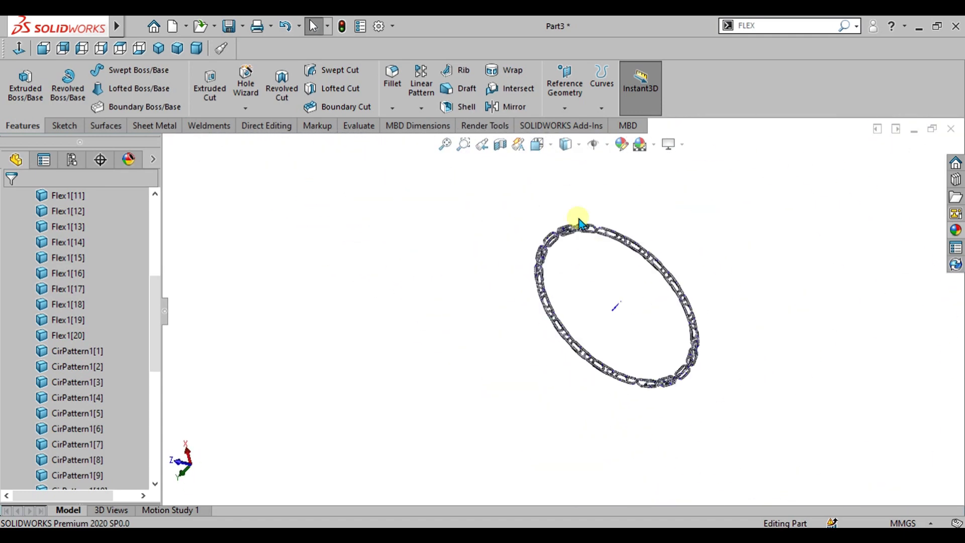
pyautogui.scroll(-3, 673, 390)
pyautogui.scroll(3, 600, 253)
pyautogui.scroll(-6, 573, 351)
pyautogui.moveTo(571, 366); pyautogui.dragTo(631, 495, button='middle')
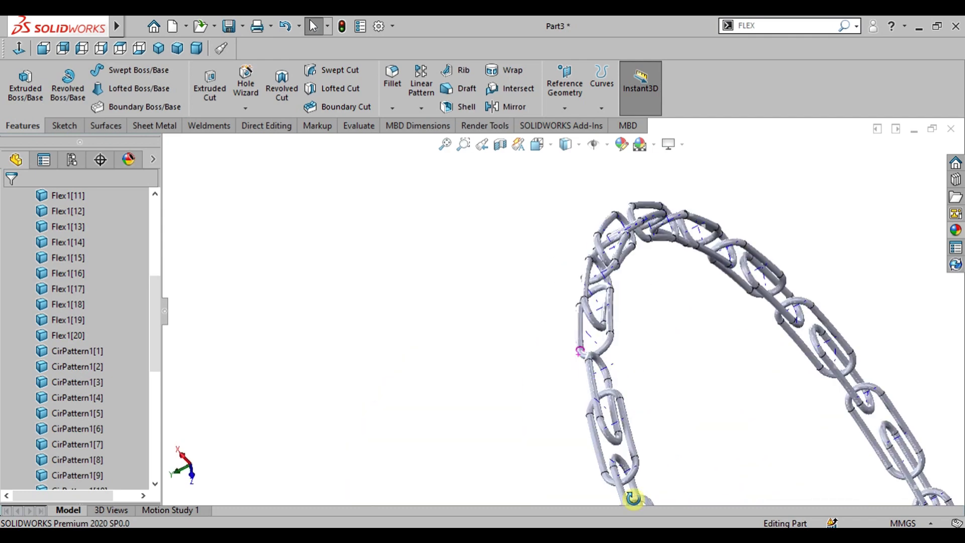
pyautogui.scroll(-5, 563, 340)
# - Move end link Flex1[20] without copying it, about -42.25 mm along Z, so it hooks into the neighbouring link of the other half chain
pyautogui.scroll(3, 561, 341)
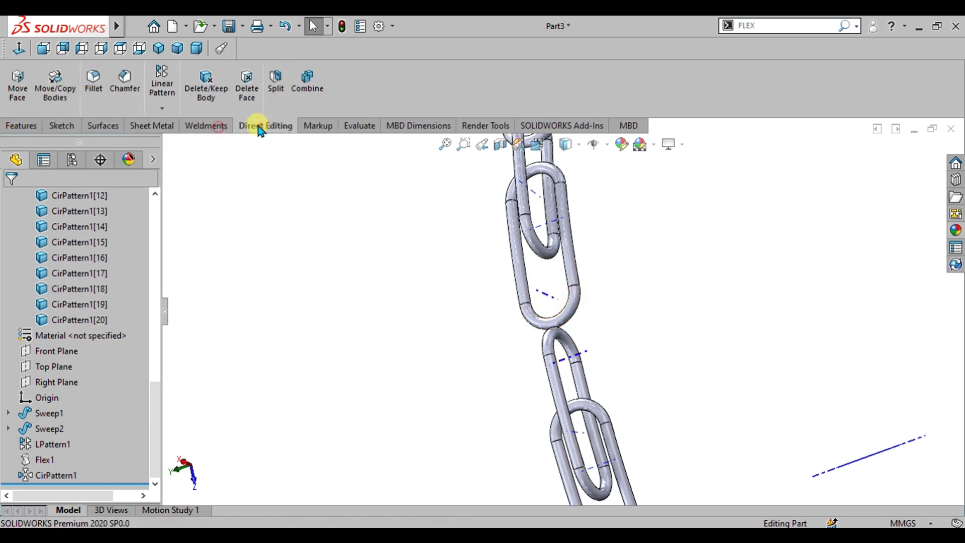
pyautogui.click(56, 90)
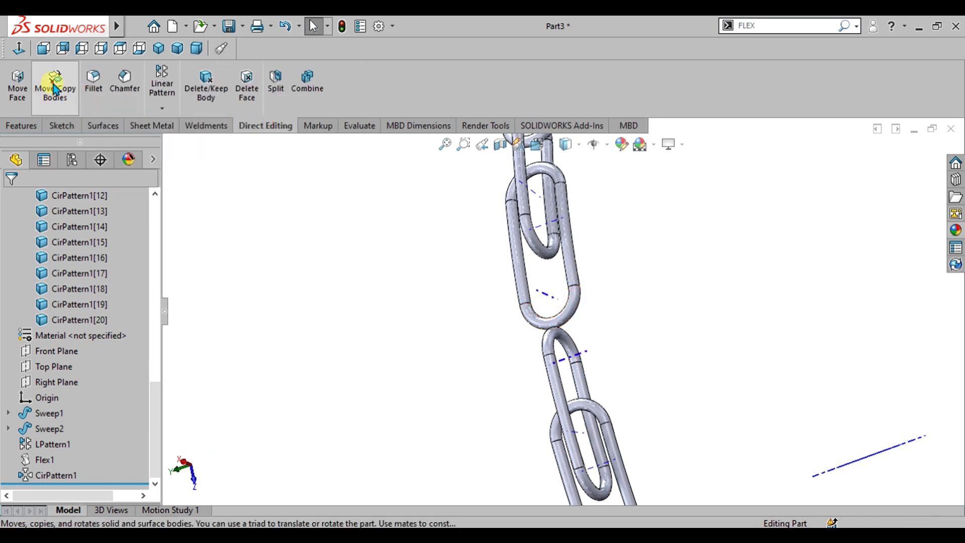
pyautogui.click(556, 384)
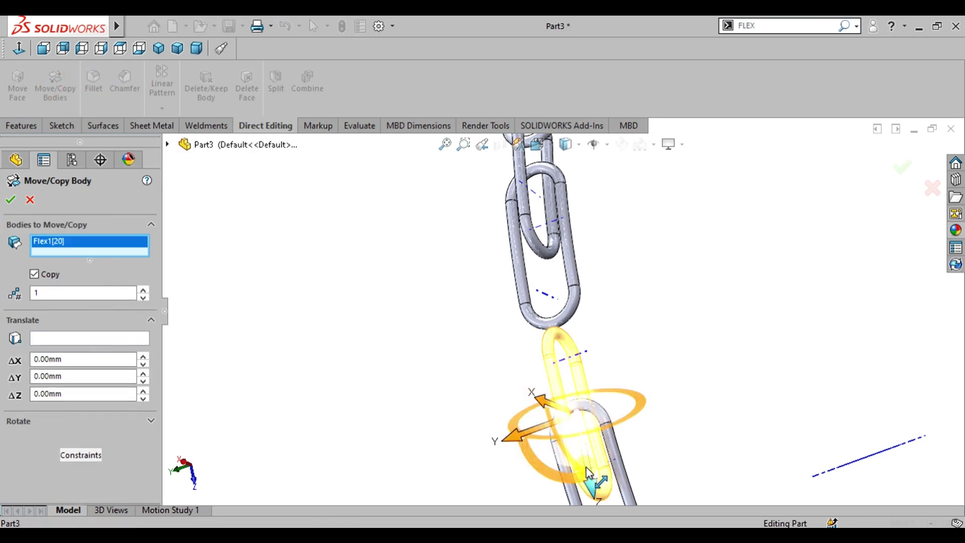
pyautogui.click(35, 272)
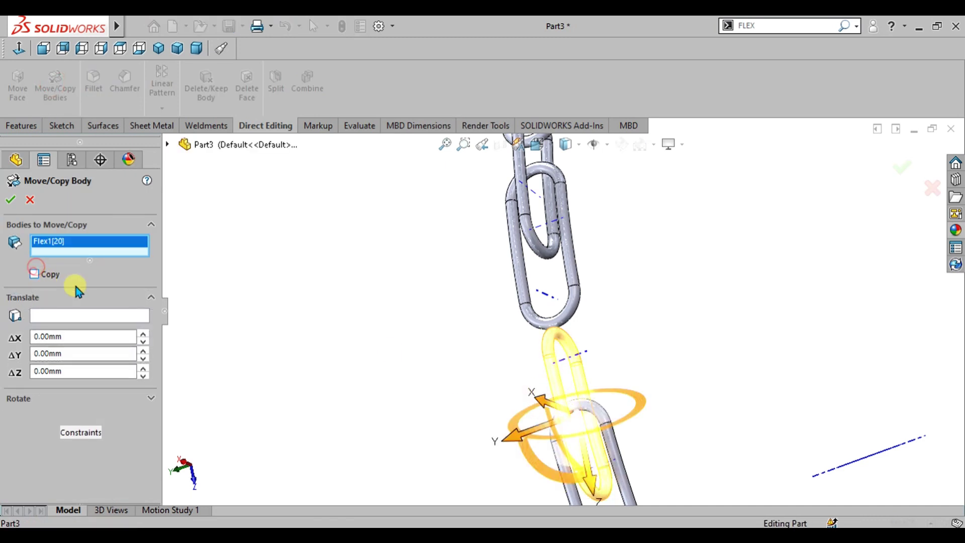
pyautogui.moveTo(592, 488); pyautogui.dragTo(587, 437)
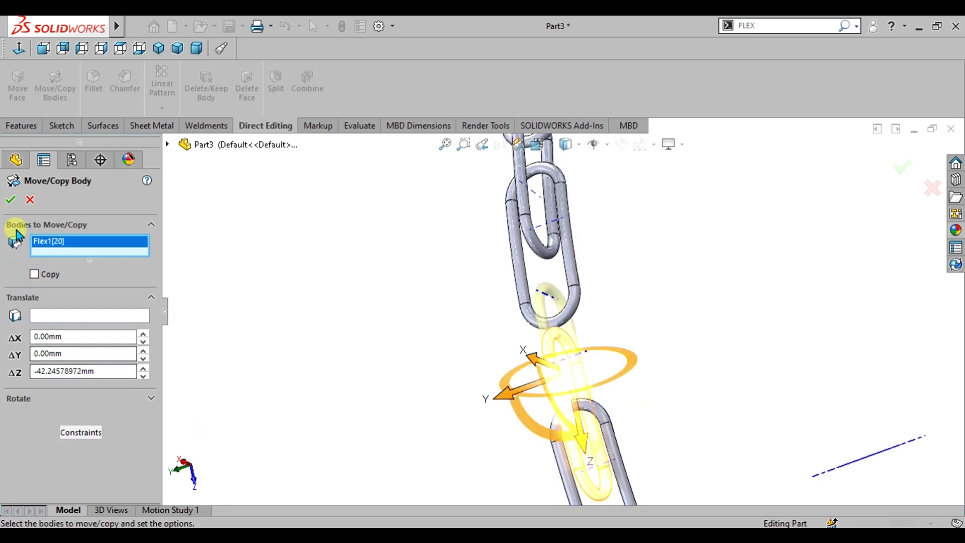
pyautogui.click(12, 200)
# - At the opposite joint, move end link Flex1[1] without copying it, about -41.78 mm along Z, to interlock it with the adjoining link
pyautogui.scroll(5, 693, 336)
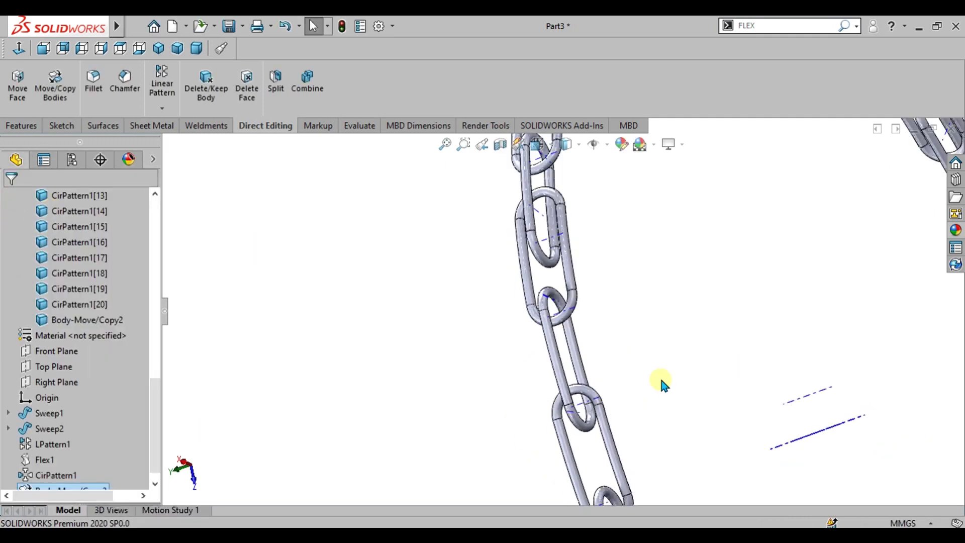
pyautogui.scroll(-3, 622, 327)
pyautogui.moveTo(559, 354); pyautogui.dragTo(592, 298, button='middle')
pyautogui.scroll(2, 592, 301)
pyautogui.scroll(-7, 628, 334)
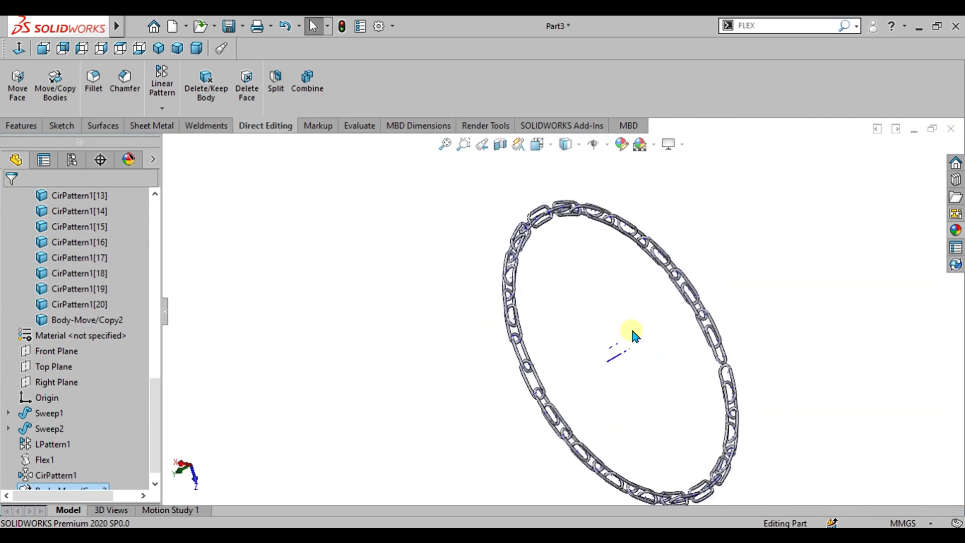
pyautogui.moveTo(705, 442); pyautogui.dragTo(674, 439, button='middle')
pyautogui.scroll(-5, 663, 397)
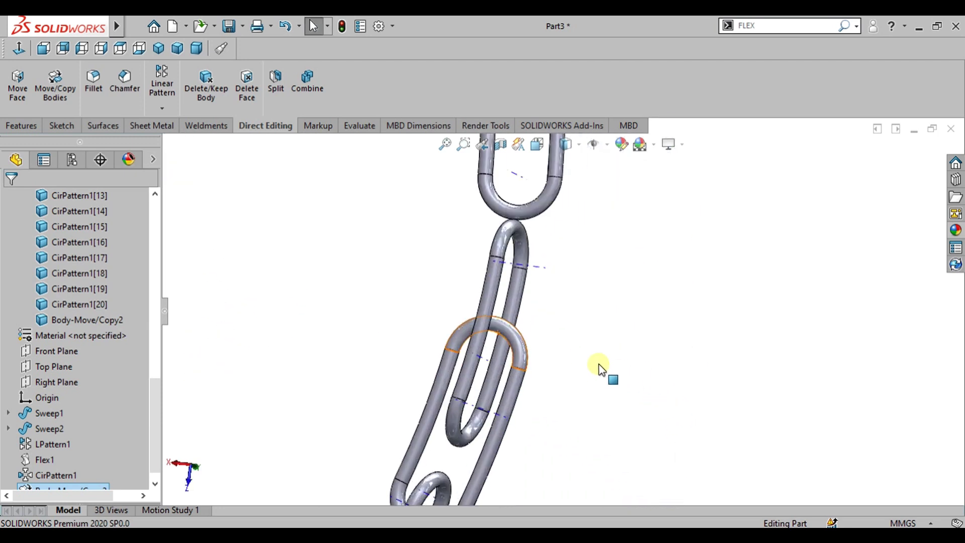
pyautogui.moveTo(602, 370); pyautogui.dragTo(587, 383, button='middle')
pyautogui.scroll(3, 584, 374)
pyautogui.scroll(-5, 581, 346)
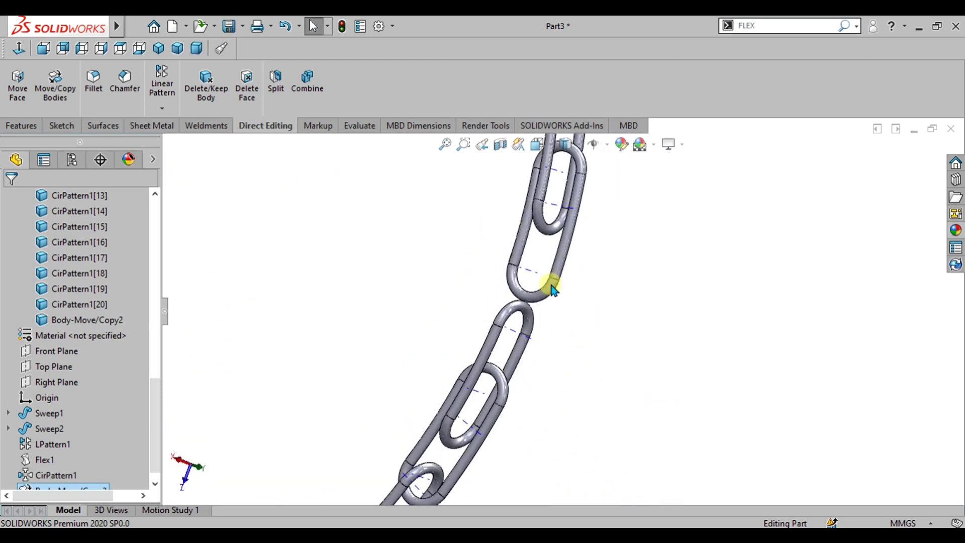
pyautogui.scroll(1, 565, 377)
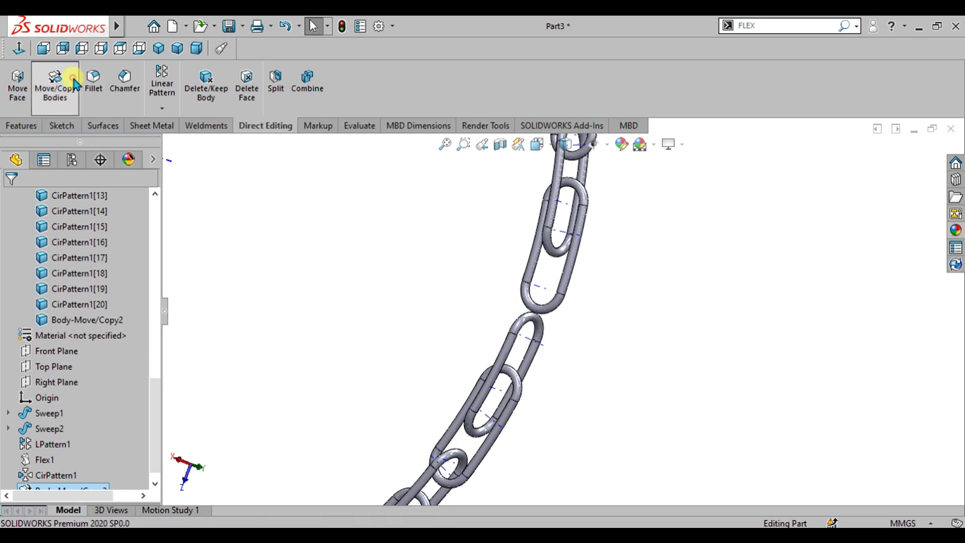
pyautogui.scroll(-3, 570, 315)
pyautogui.click(491, 352)
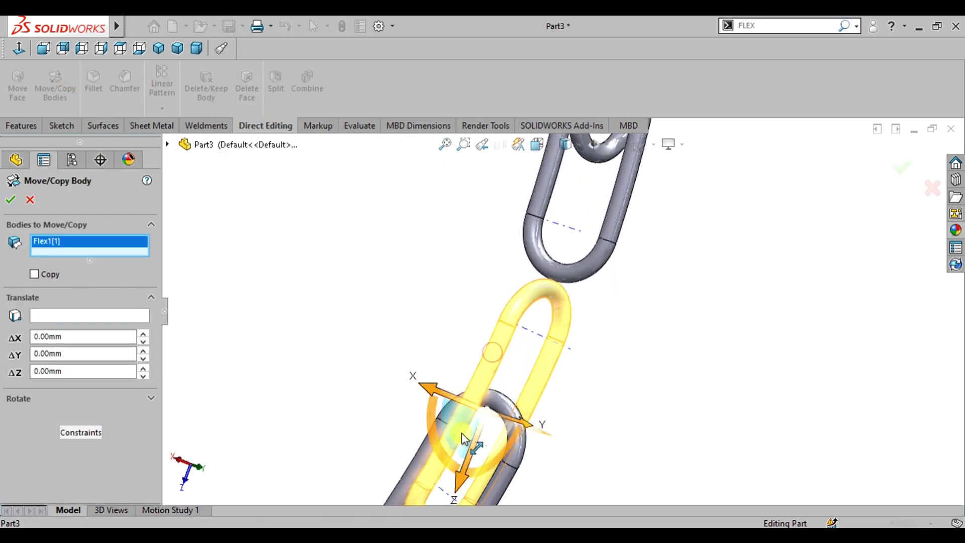
pyautogui.moveTo(460, 490); pyautogui.dragTo(484, 412)
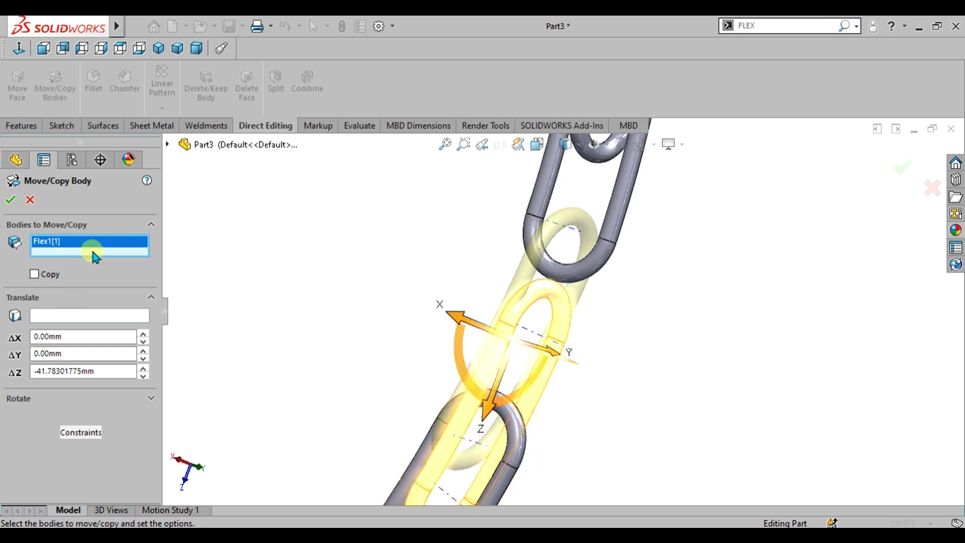
pyautogui.click(10, 200)
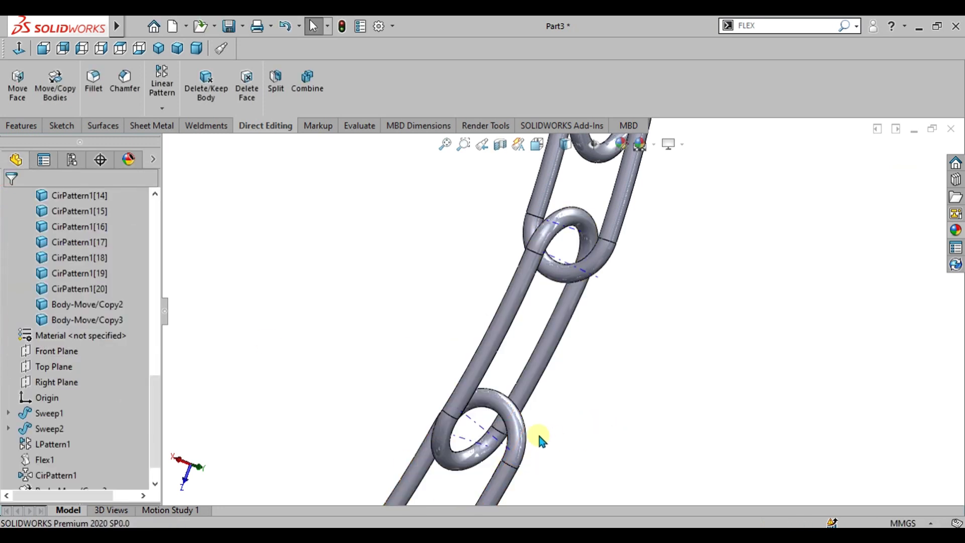
# - Examine the complete closed chain from the front and from several tilted angles, including both joints
pyautogui.moveTo(537, 430); pyautogui.dragTo(585, 394, button='middle')
pyautogui.hotkey('ctrl', '1')
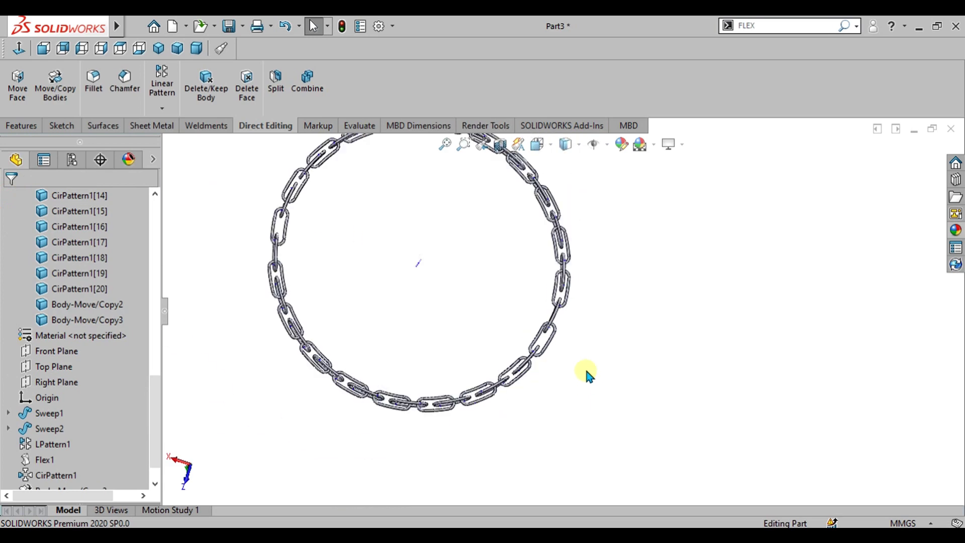
pyautogui.scroll(-3, 553, 352)
pyautogui.scroll(3, 440, 209)
pyautogui.moveTo(509, 332); pyautogui.dragTo(589, 347, button='middle')
pyautogui.scroll(-3, 589, 344)
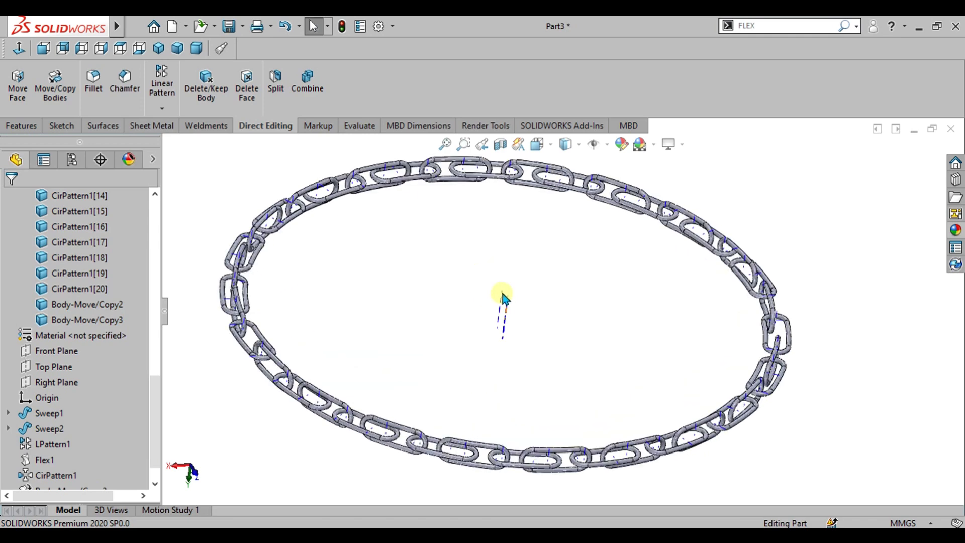
pyautogui.scroll(-2, 536, 251)
pyautogui.scroll(3, 542, 289)
pyautogui.moveTo(540, 285); pyautogui.dragTo(612, 354, button='middle')
pyautogui.scroll(2, 618, 345)
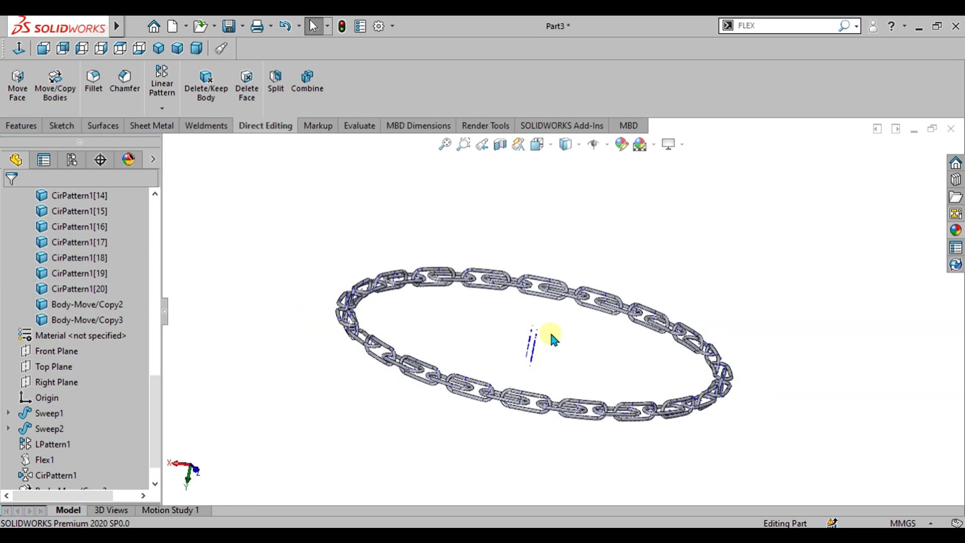
pyautogui.moveTo(552, 335); pyautogui.dragTo(547, 196, button='middle')
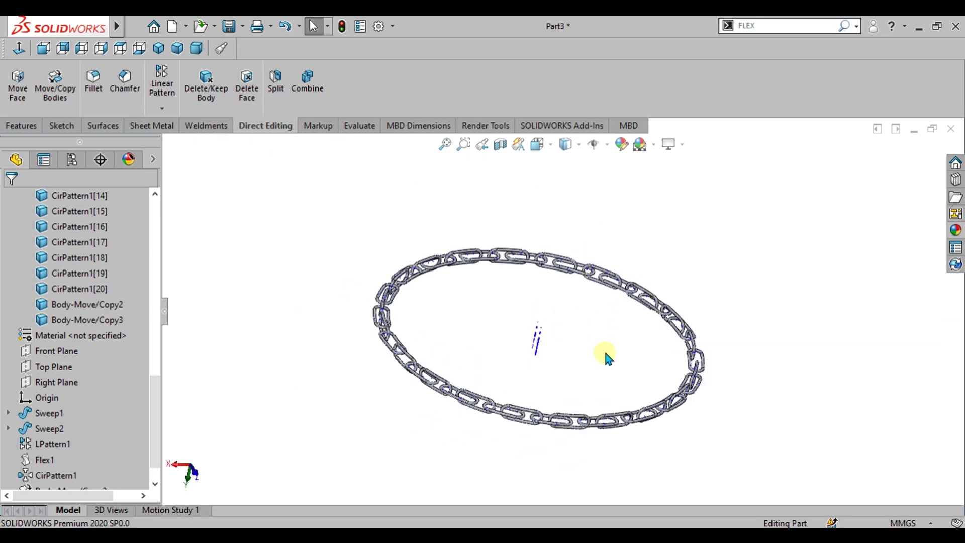
pyautogui.scroll(-2, 628, 383)
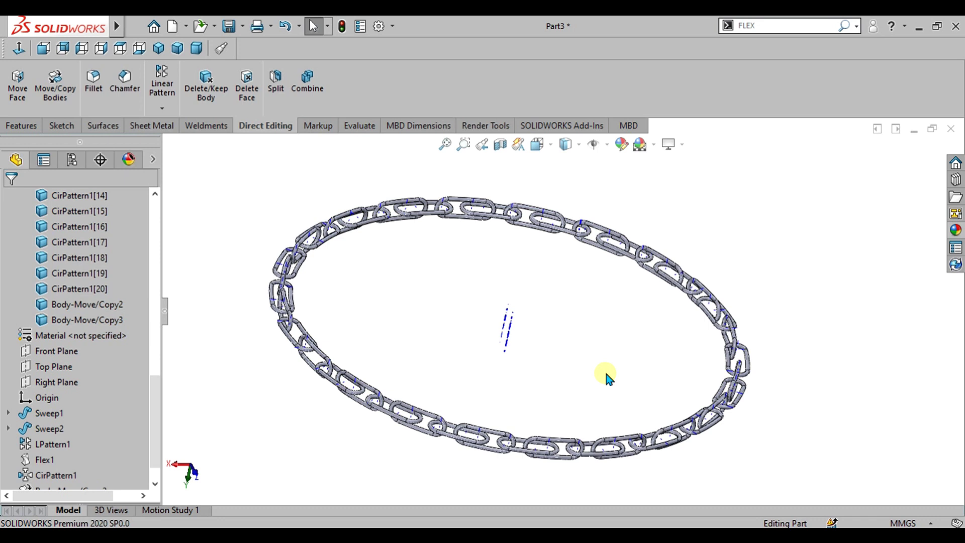